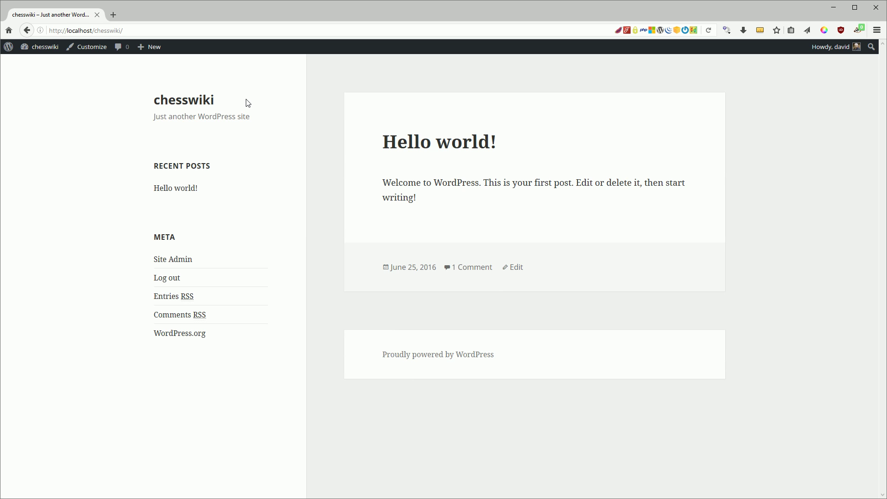
- Set the site's permalink structure to Post name and save the permalink settings
mouse_move(40, 55)
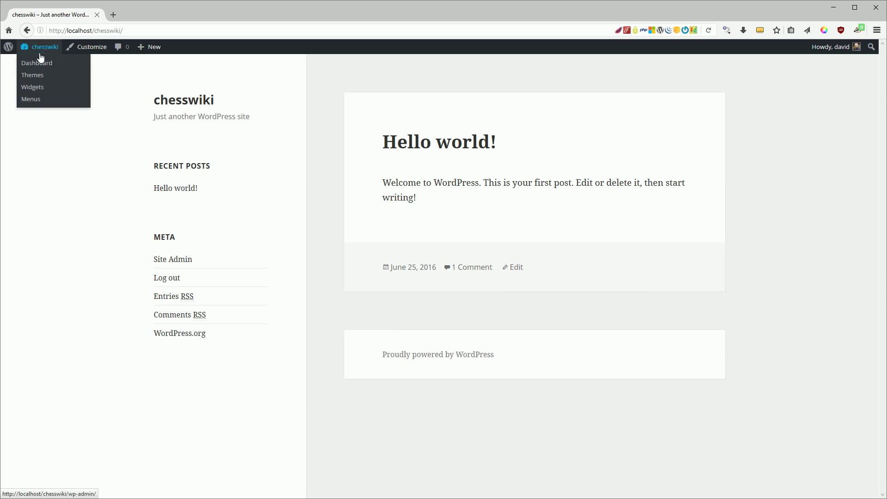
left_click(81, 101)
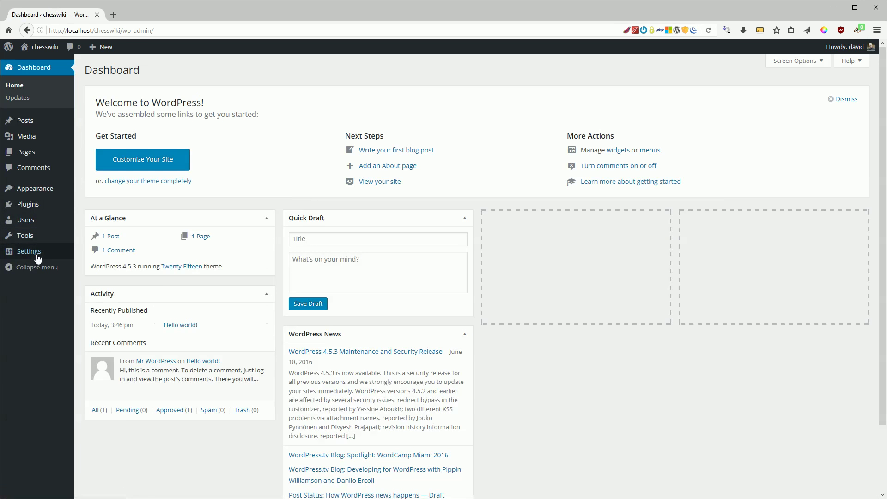
mouse_move(38, 258)
left_click(95, 318)
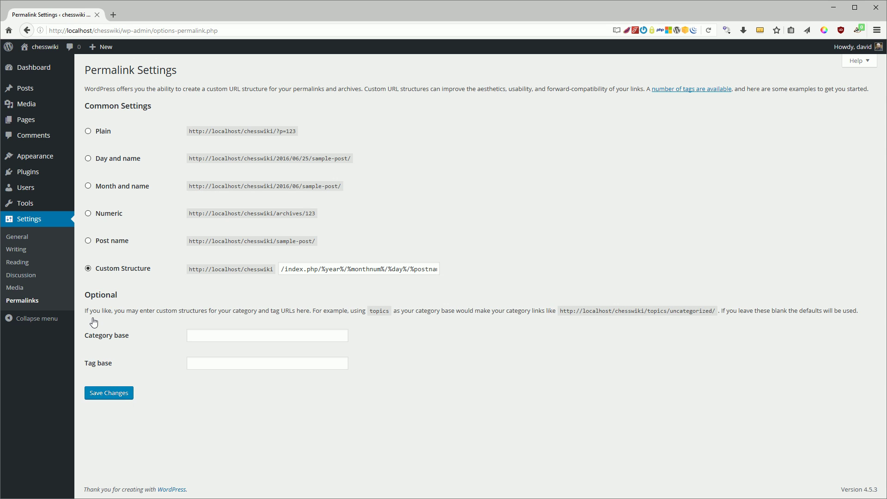
left_click(102, 243)
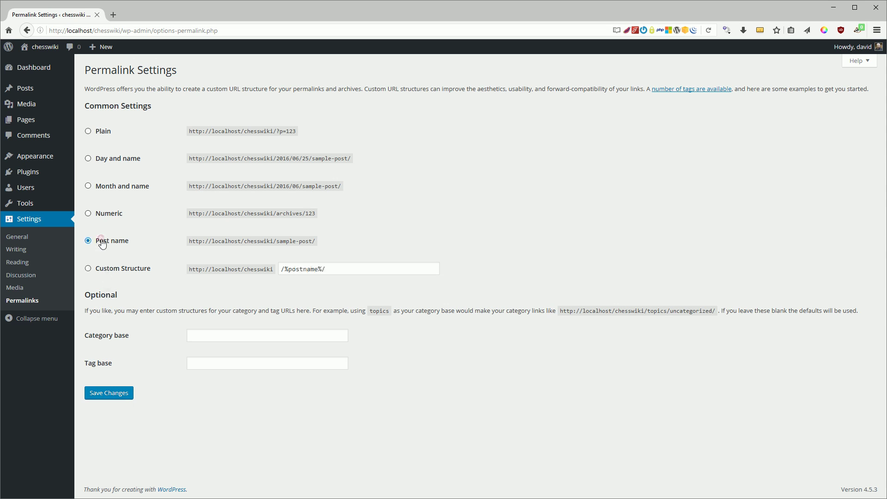
left_click(114, 393)
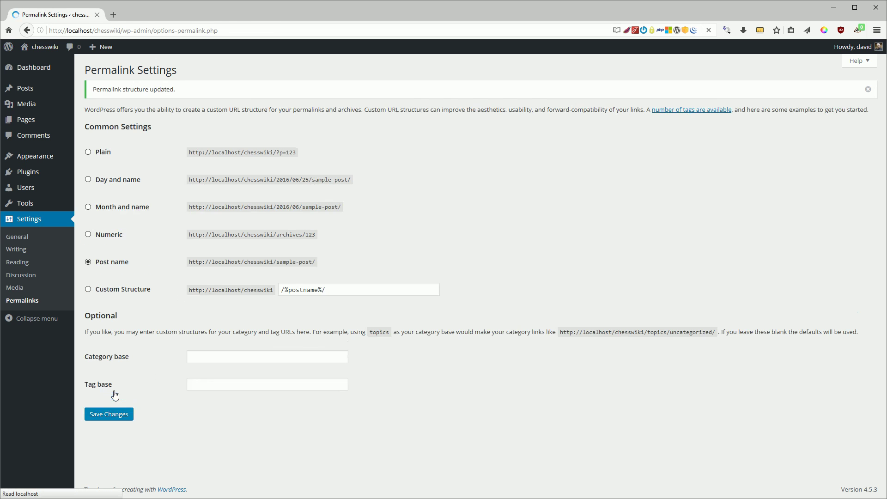
- Activate the Column Shortcodes and Yada Wiki plugins
left_click(28, 173)
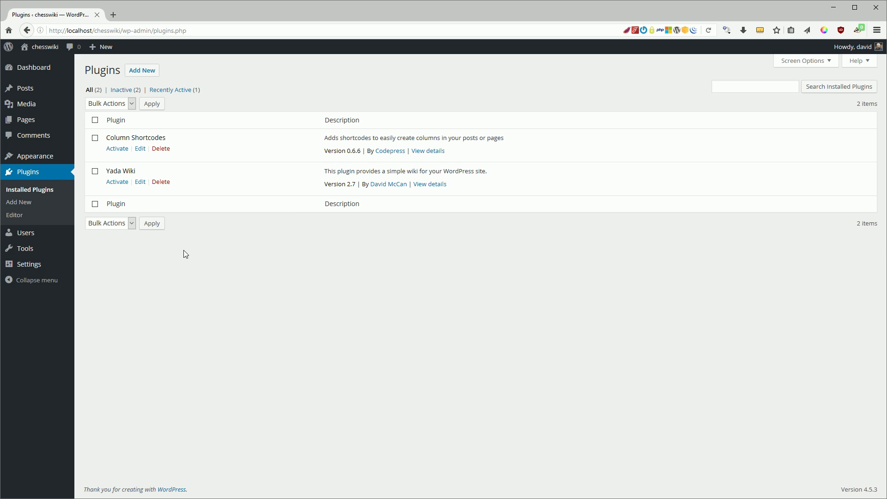
left_click(114, 149)
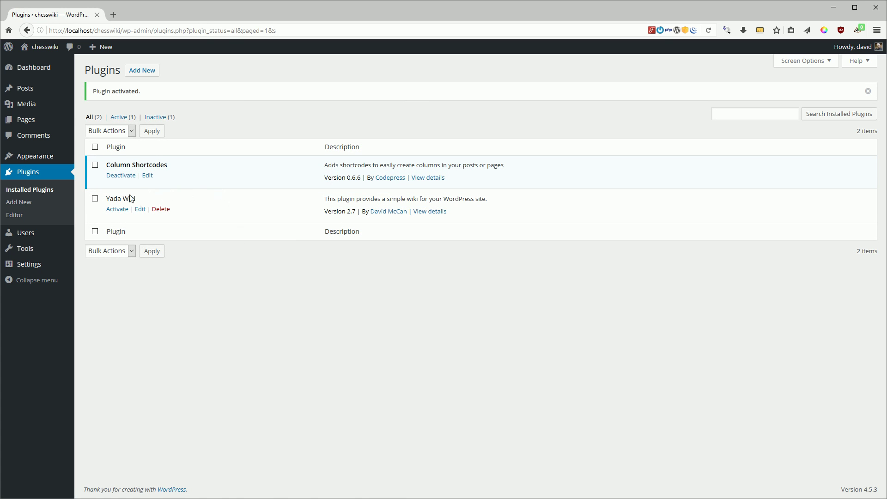
left_click(117, 212)
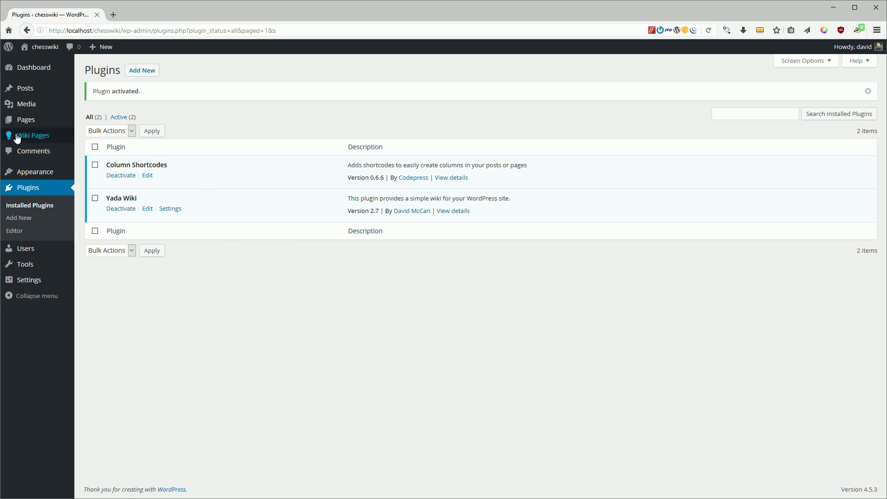
- Create a new wiki page with the title TOC
mouse_move(20, 138)
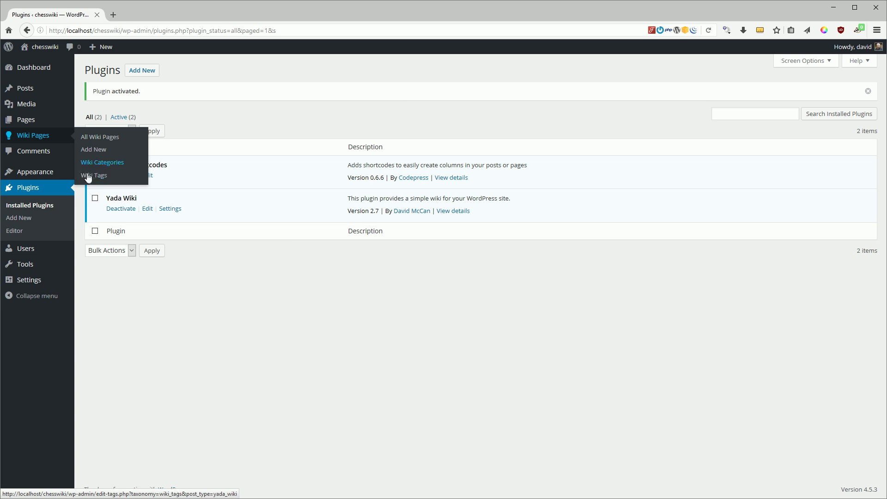
mouse_move(27, 90)
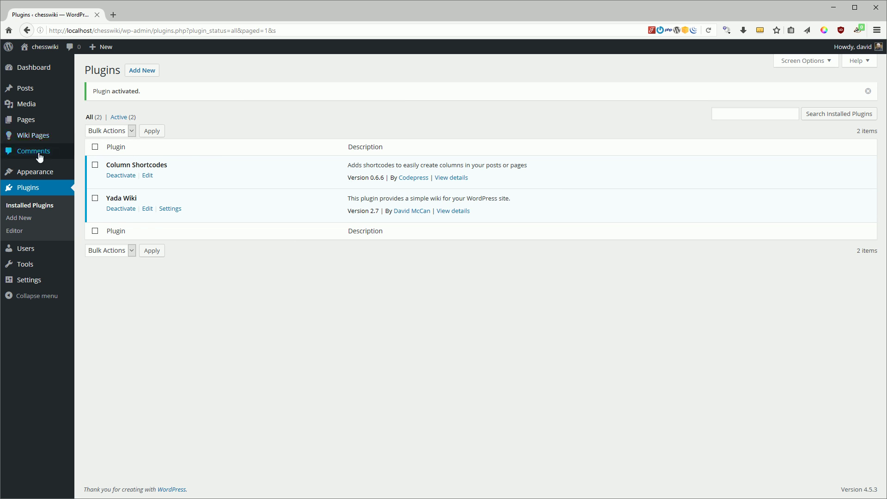
left_click(85, 151)
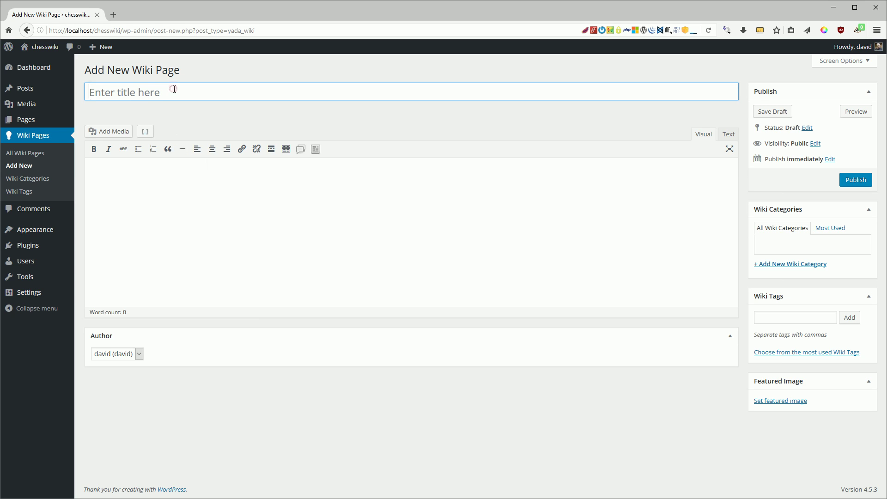
type("TOC")
- Add the line "Table of Contents" to the page body and format it as Heading 3
left_click(160, 193)
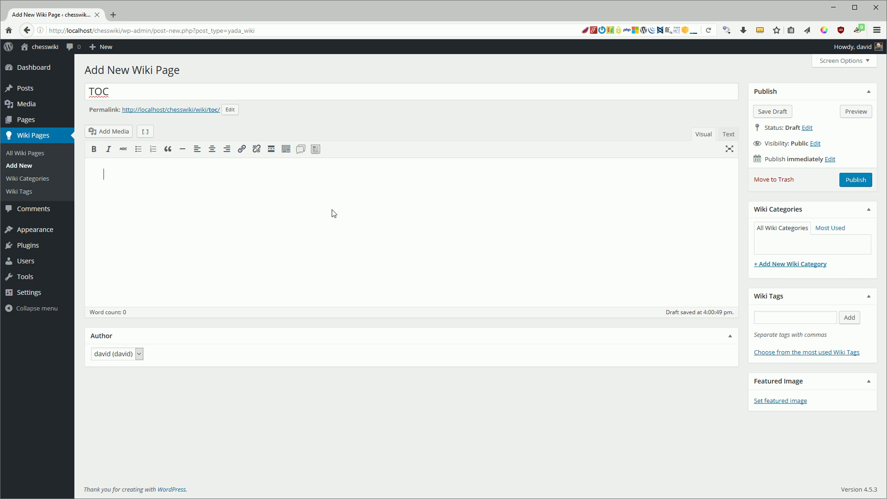
key("alt+shift+z")
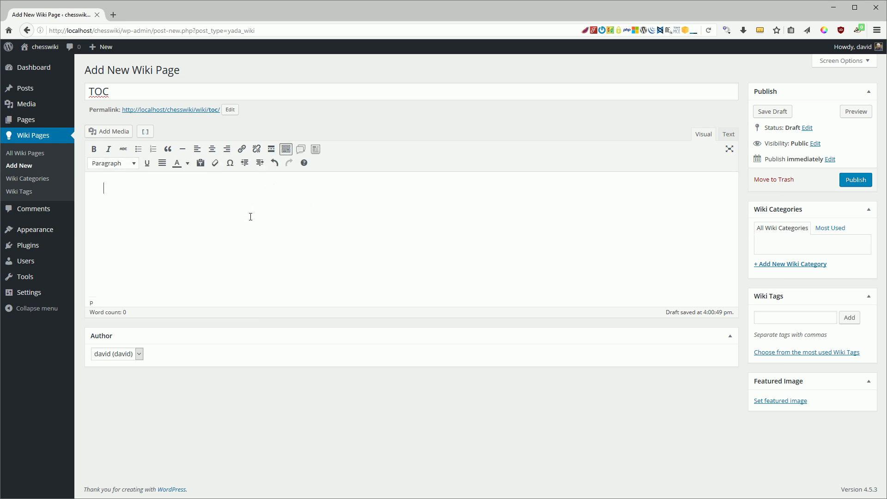
type("Table of Contents")
key("shift+Home")
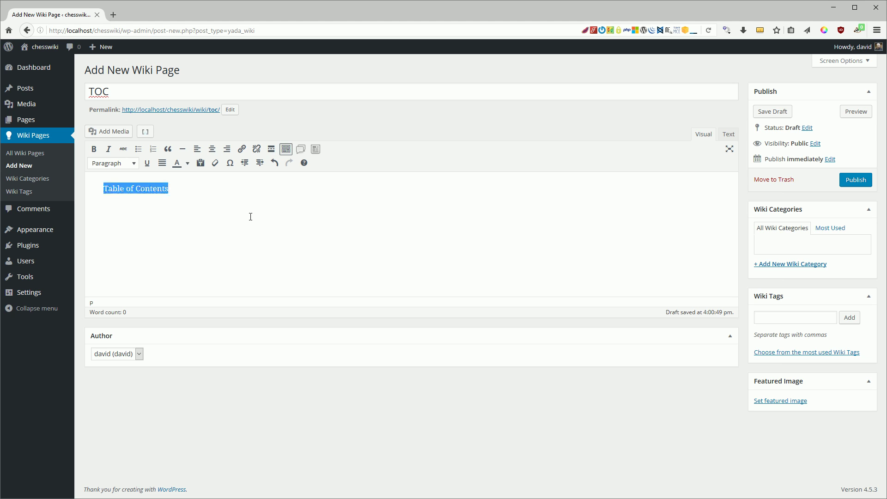
left_click(120, 163)
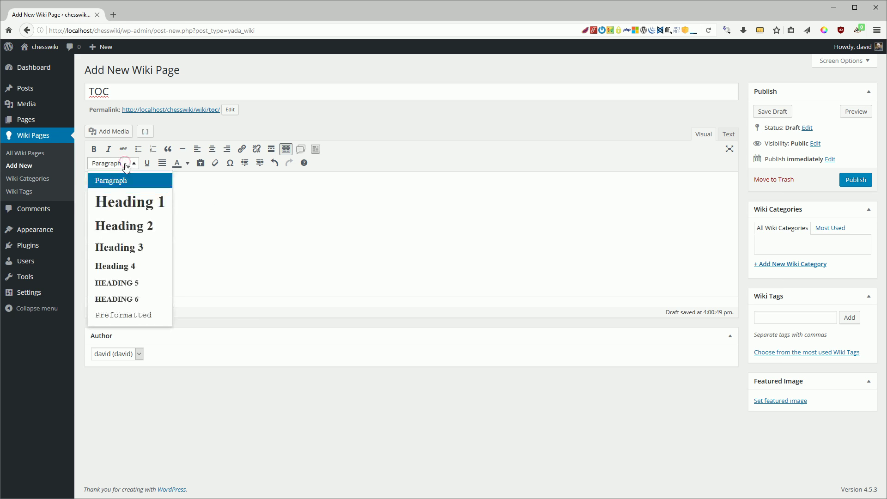
left_click(133, 241)
left_click(212, 190)
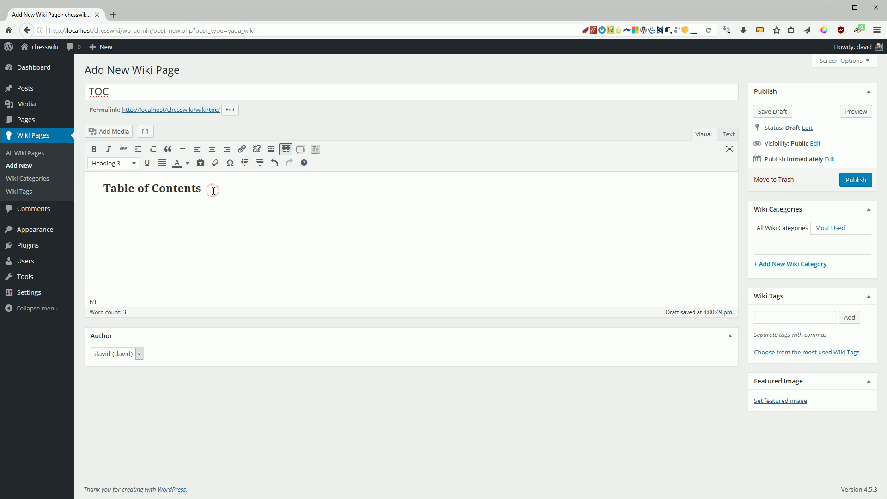
- Start a bulleted list below the heading and insert a wiki link to "History of Chess" as its first item
key("Return")
left_click(138, 149)
left_click(300, 151)
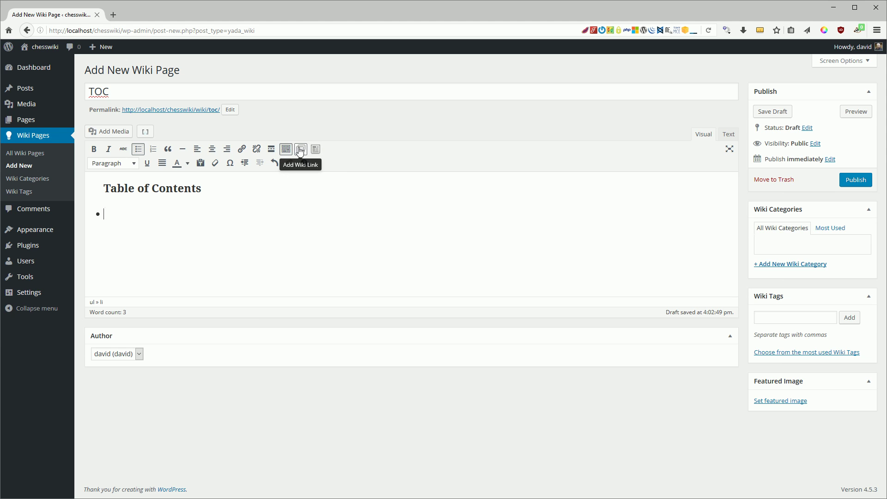
left_click(299, 150)
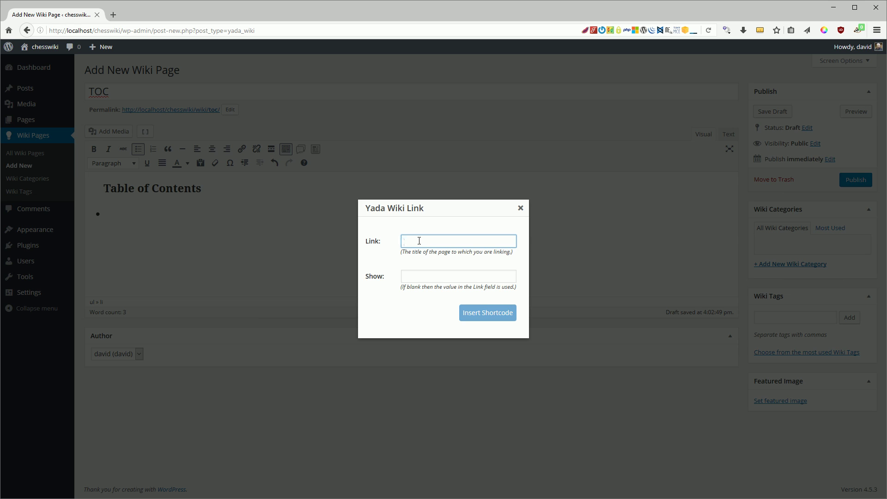
type("History of Chess")
left_click(483, 312)
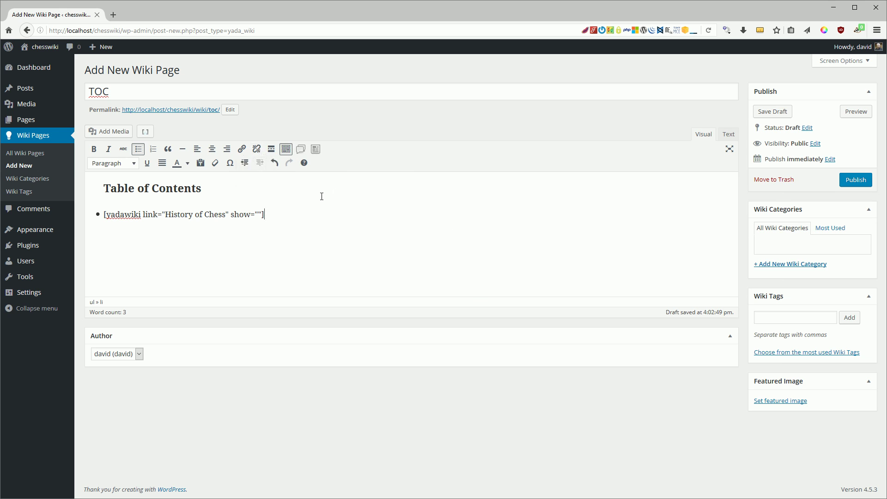
- Add two more bullets to the list with wiki links to "Rules of the Game" and "Interesting Facts"
key("Return")
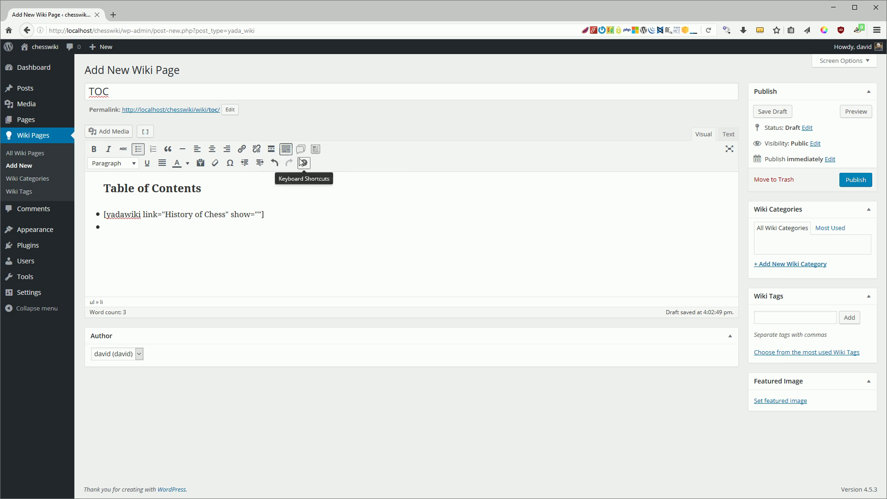
left_click(301, 149)
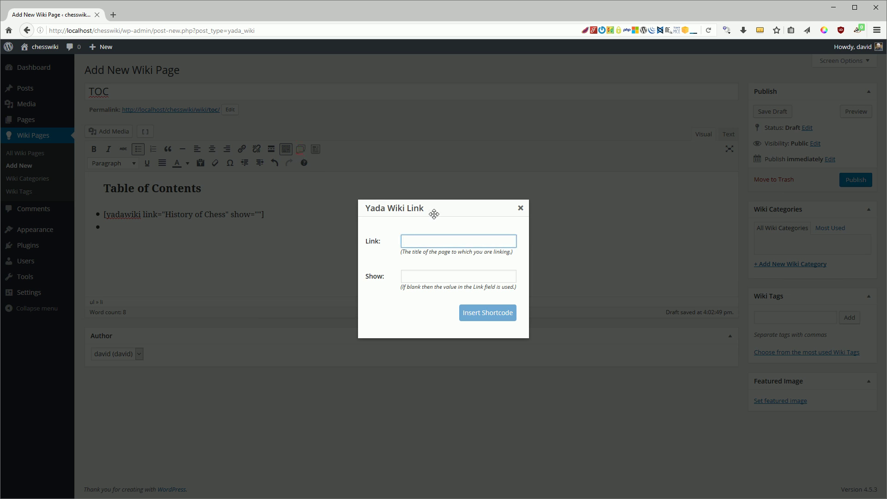
type("Rules of the Game")
left_click(475, 314)
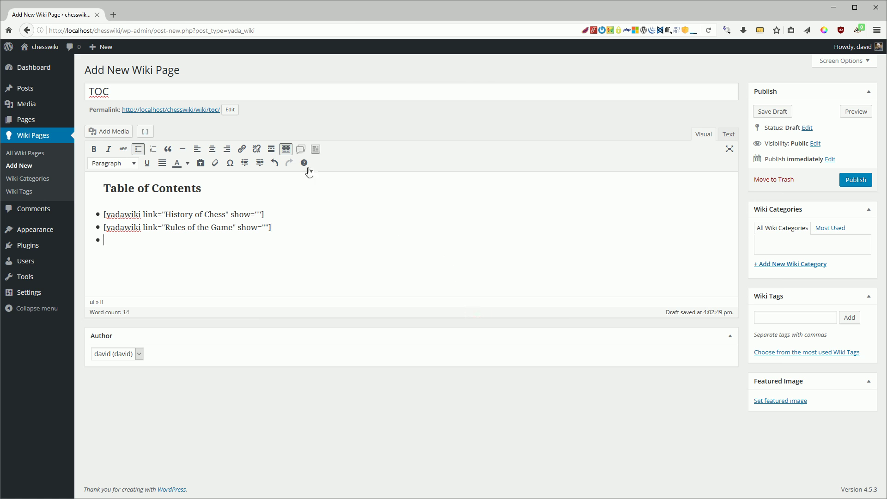
left_click(301, 149)
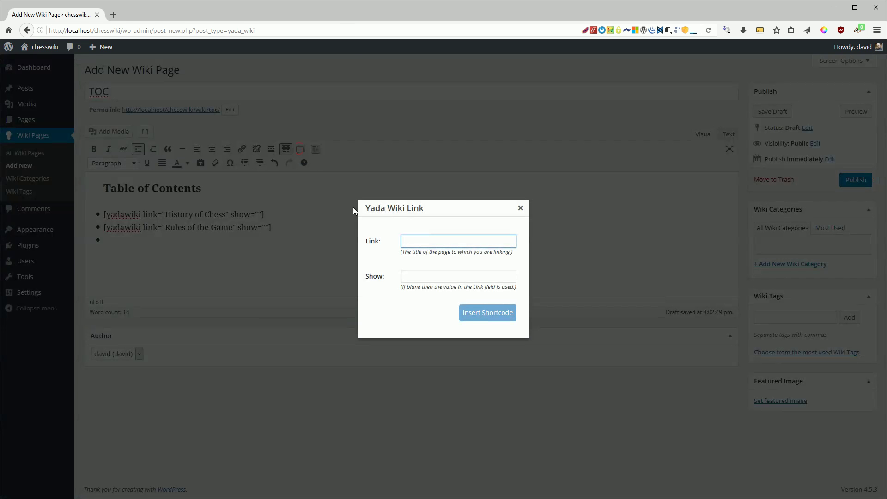
type("Interesting Facts")
left_click(505, 313)
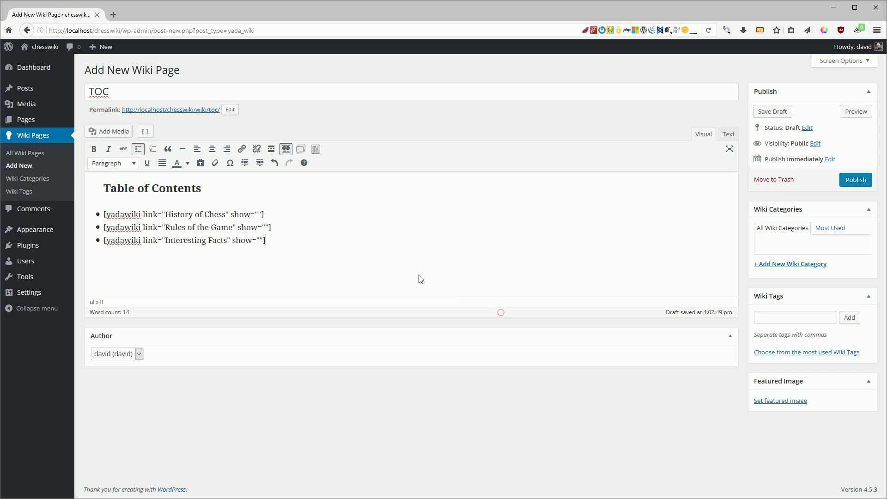
- Insert a wiki link to "Tactics" and place it on its own bullet below Interesting Facts
left_click(301, 149)
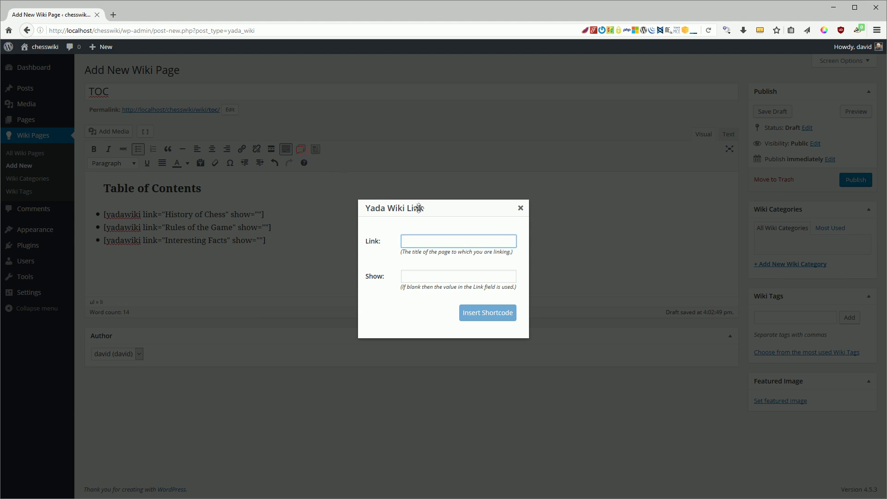
type("Tactics")
left_click(474, 313)
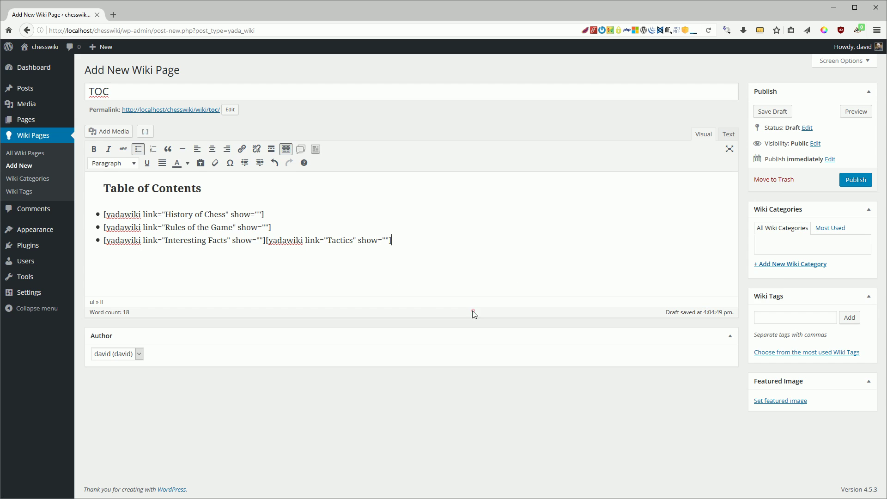
left_click(265, 240)
key("Return")
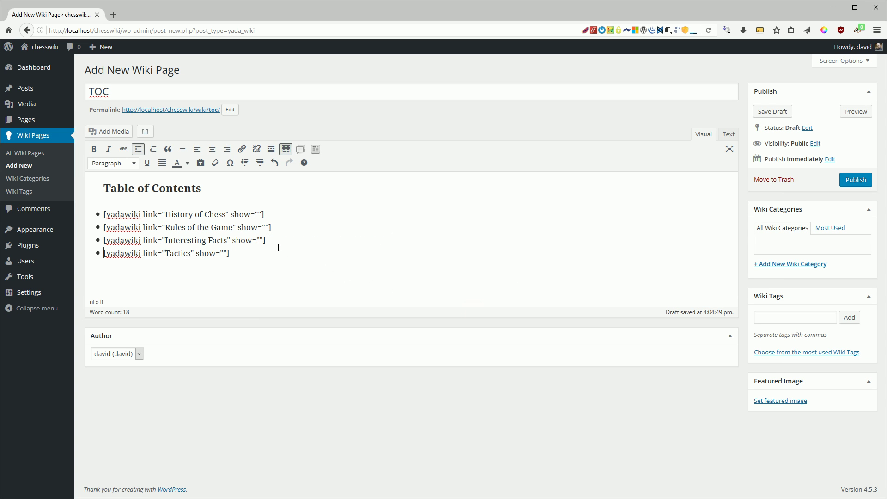
- Add a bullet with a wiki link to "Famous Players" below the Tactics link
key("Return")
left_click(300, 148)
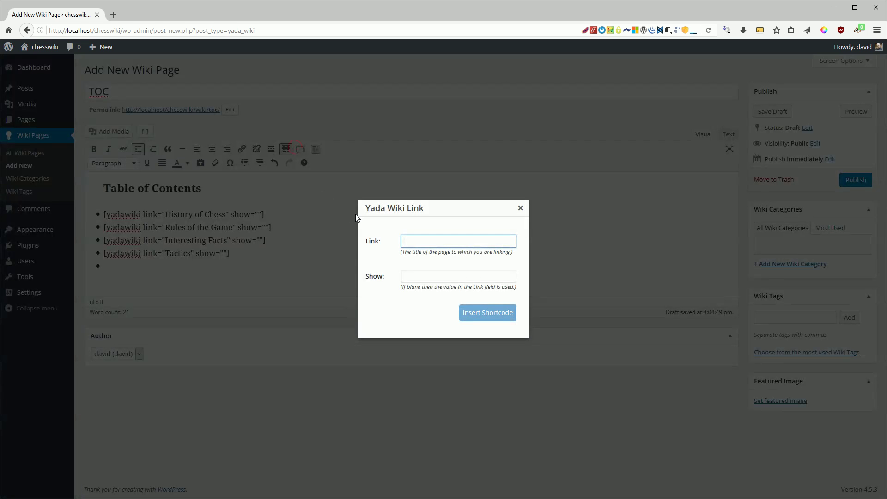
type("Famous Players")
left_click(478, 317)
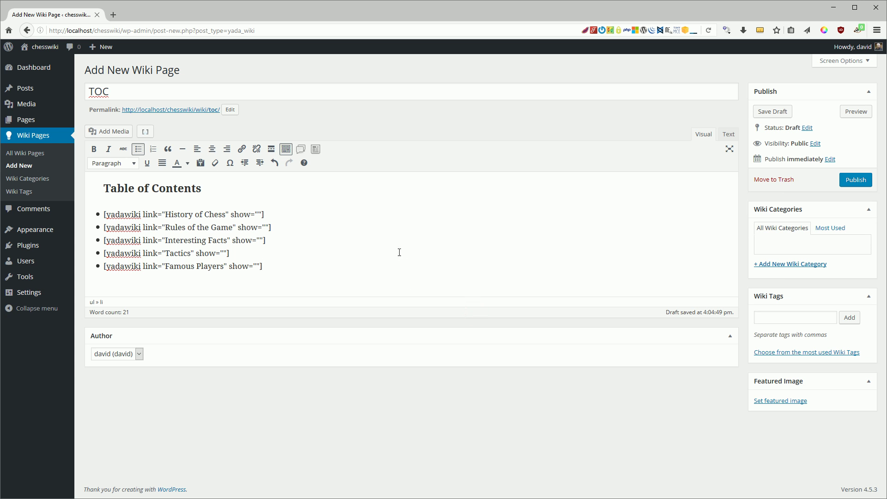
- Add a last bullet with a wiki link to "Article Index" below the Famous Players link
left_click(300, 148)
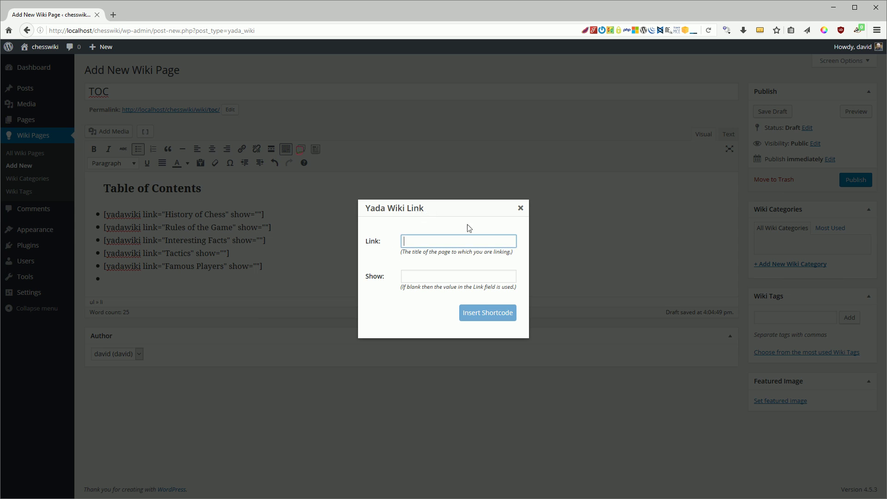
type("Articles")
key("BackSpace")
type("Index")
left_click(489, 311)
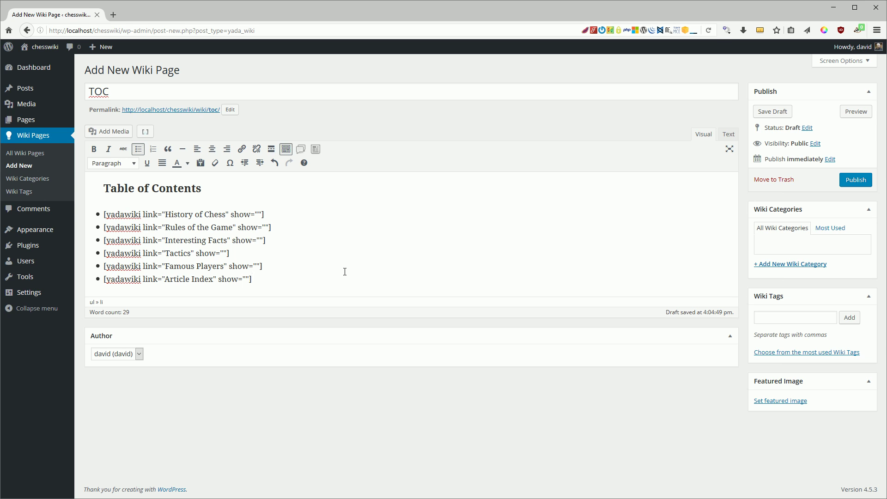
- Publish the TOC wiki page, view it in a separate browser tab and return to the editor
left_click(854, 181)
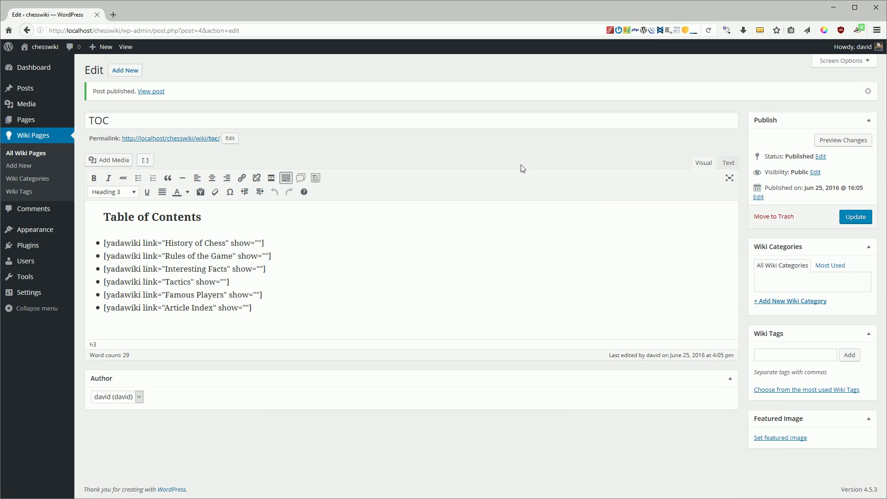
right_click(124, 49)
left_click(148, 50)
left_click(148, 13)
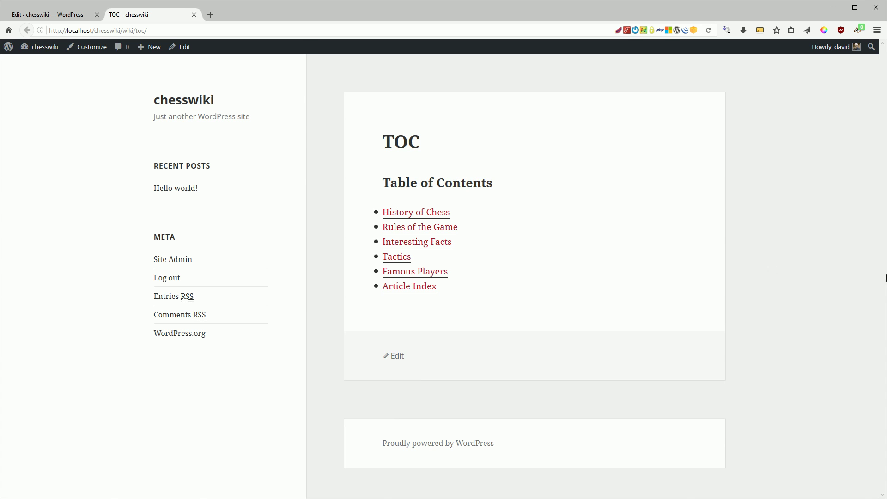
key("ctrl+w")
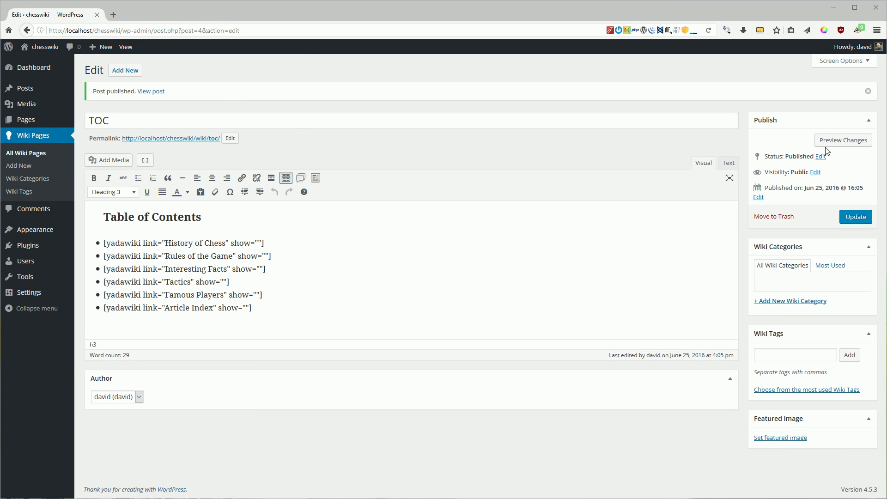
- Create a new wiki page titled "Welcome to the Chess Wiki"
left_click(125, 72)
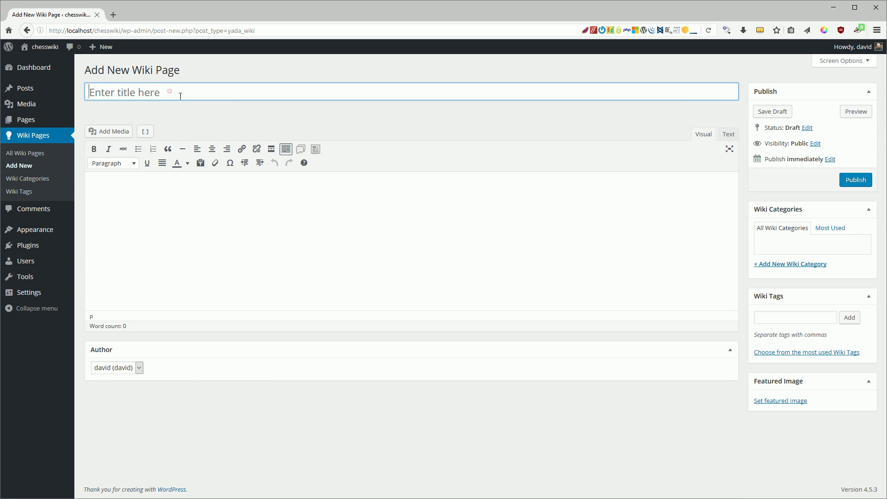
type("Weloc")
key("BackSpace")
key("BackSpace")
type("come")
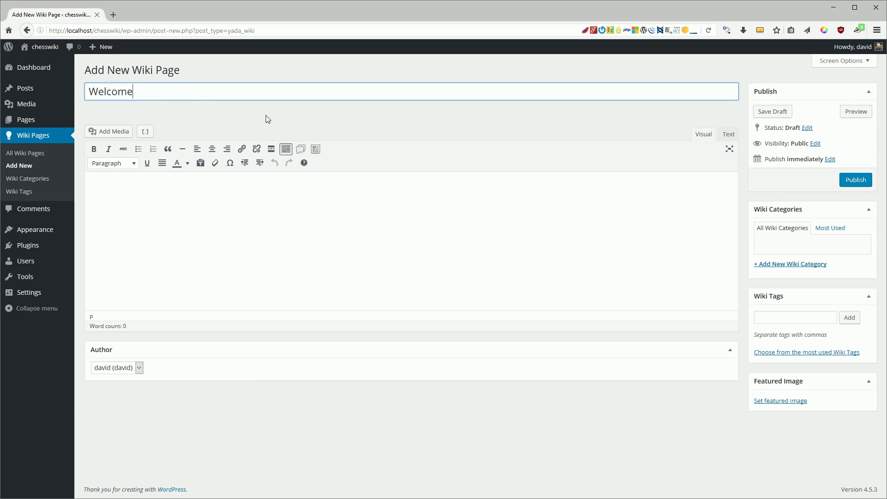
type(" to the Chess Wiki")
left_click(275, 215)
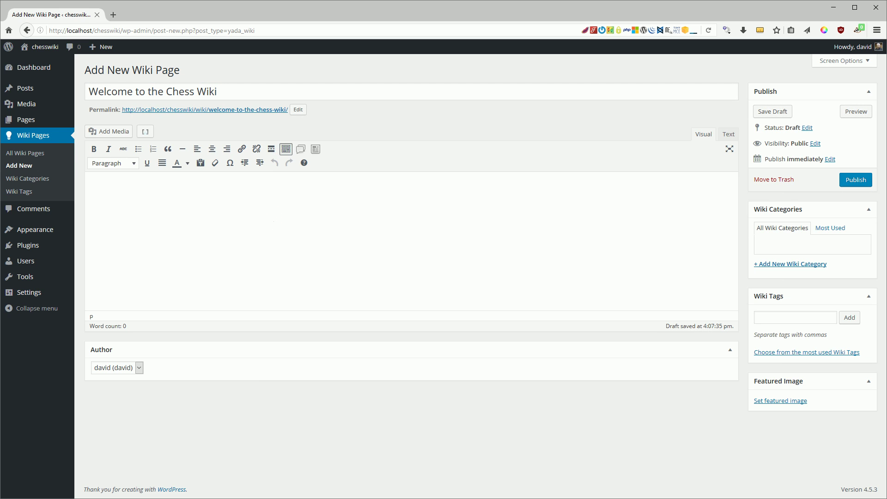
- Insert a one half column shortcode in the page body, followed by a Yada Wiki listing shortcode of type Output TOC Page
left_click(146, 133)
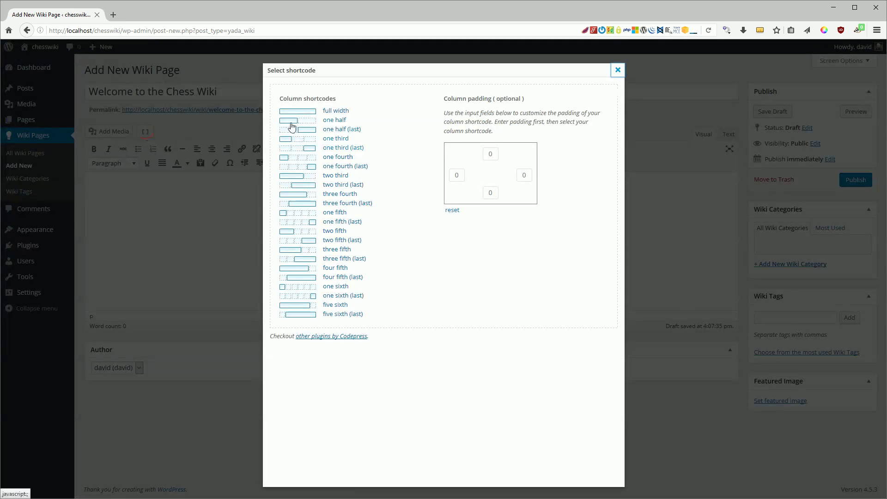
left_click(290, 121)
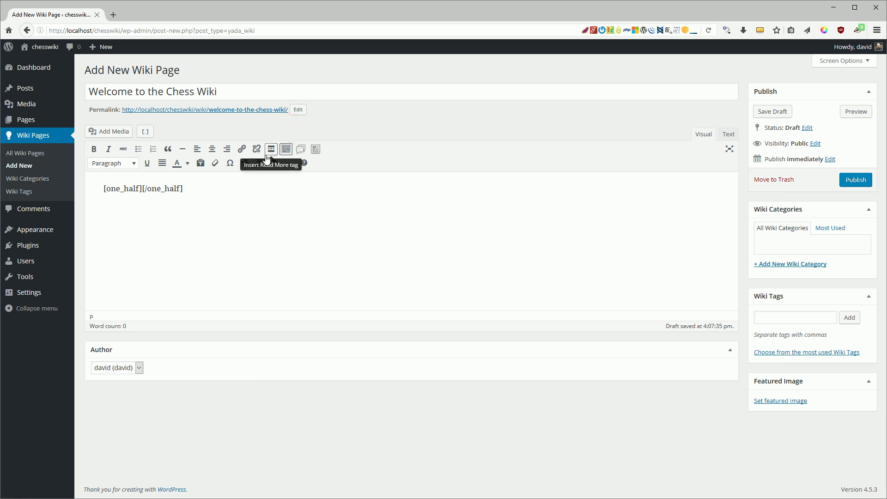
left_click(316, 151)
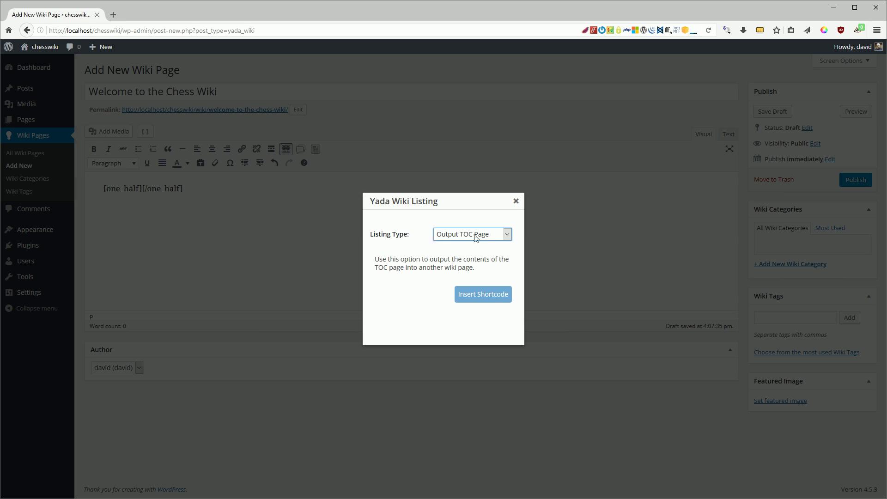
left_click(507, 235)
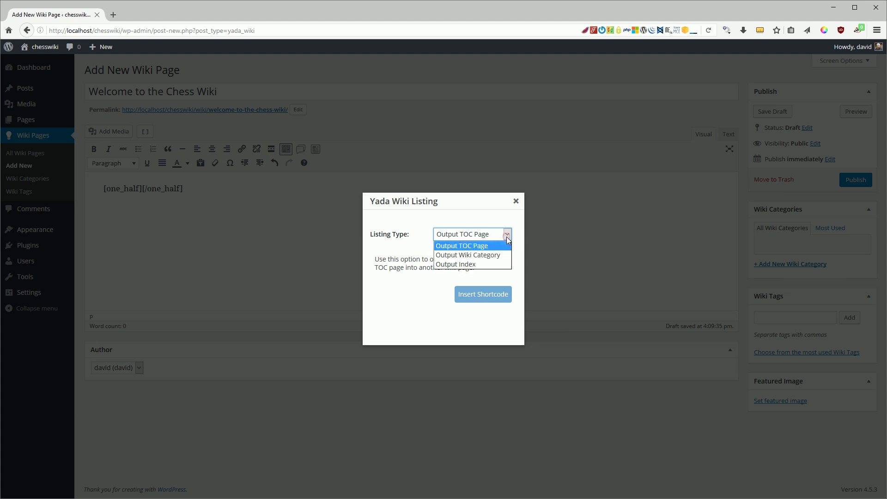
left_click(475, 246)
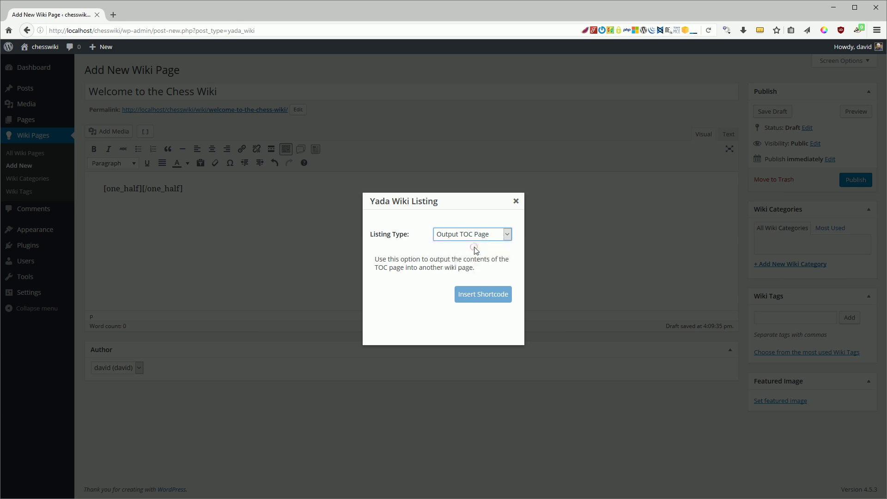
left_click(487, 299)
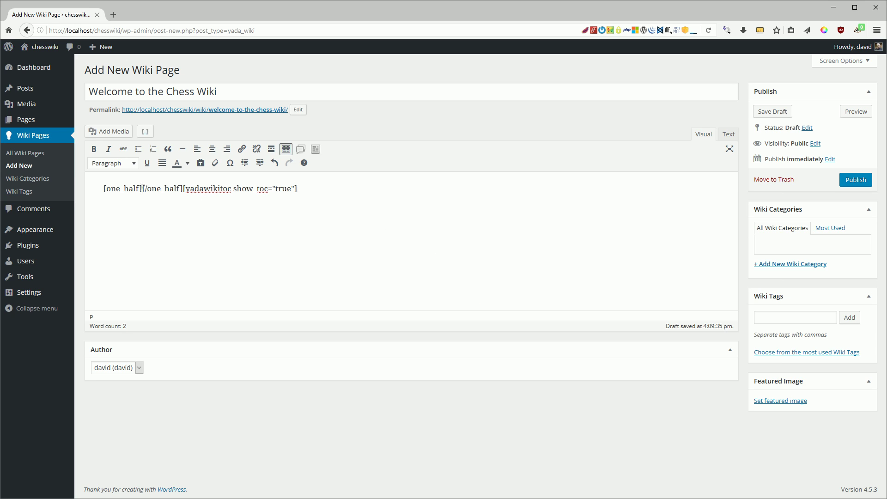
- Move the closing [/one_half] tag behind the yadawikitoc shortcode so the column encloses it
left_click_drag(143, 188, 184, 189)
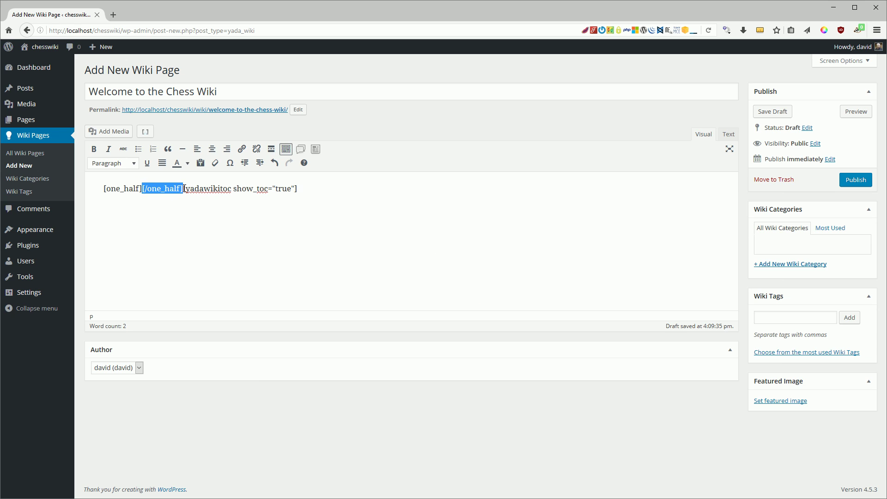
key("ctrl+x")
left_click(297, 189)
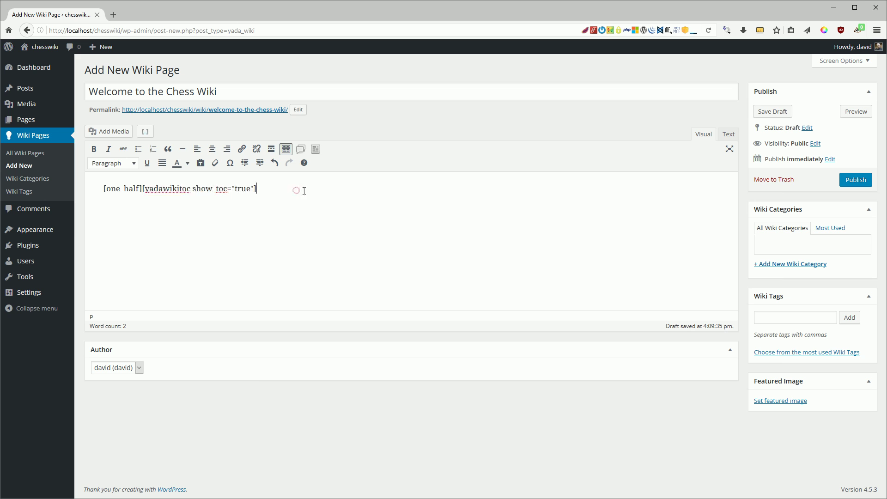
key("ctrl+v")
- Add a one half (last) column shortcode below and paste the Lorem ipsum paragraph on its own line between its tags
left_click(145, 131)
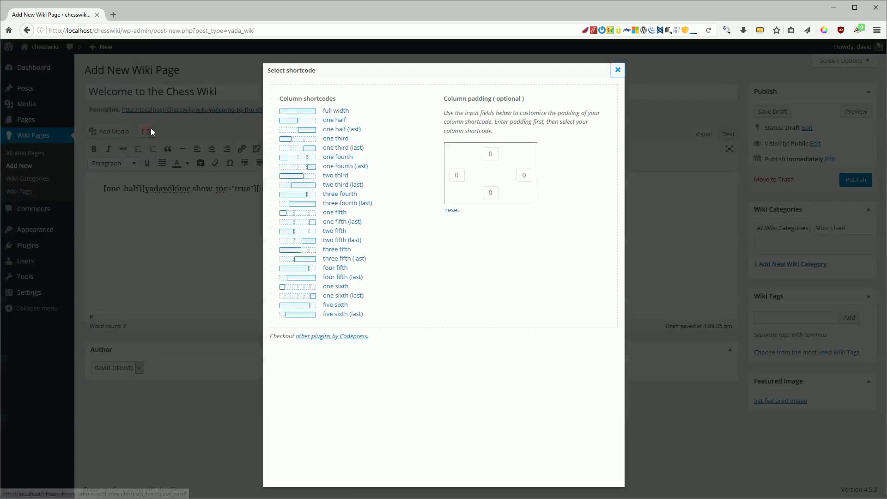
left_click(334, 130)
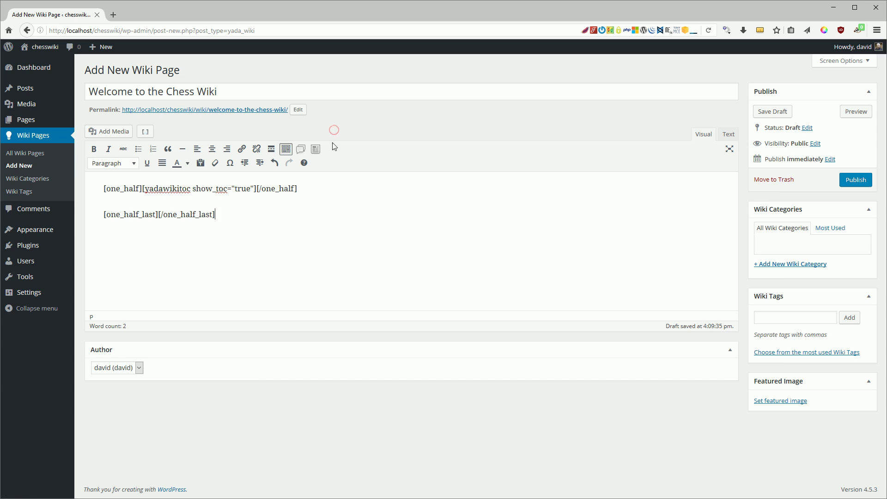
left_click(159, 214)
key("Return")
left_click(173, 225)
key("Return")
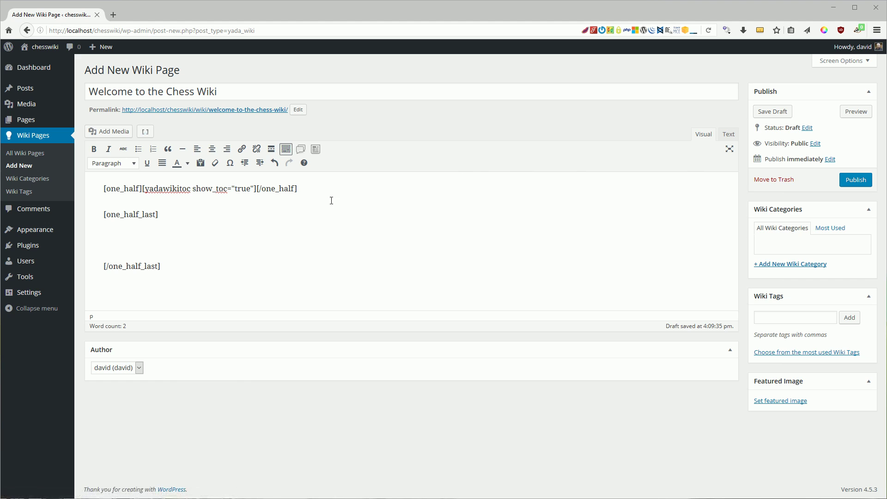
left_click(229, 244)
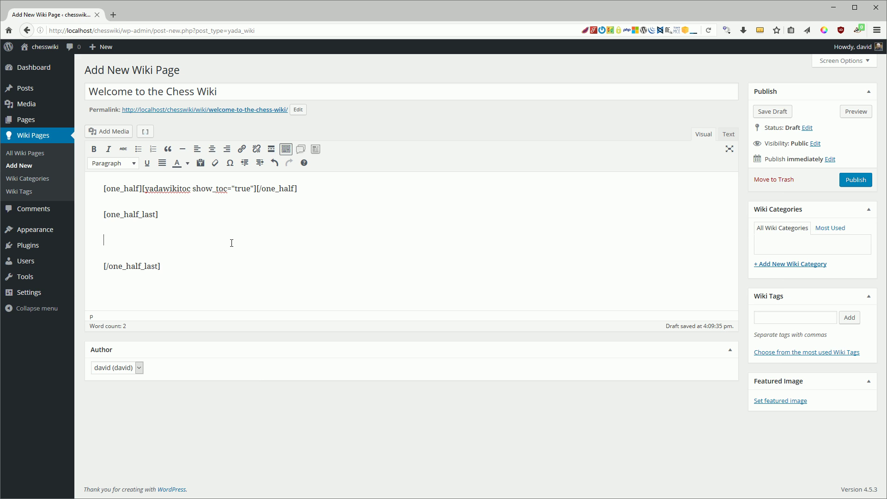
key("ctrl+v")
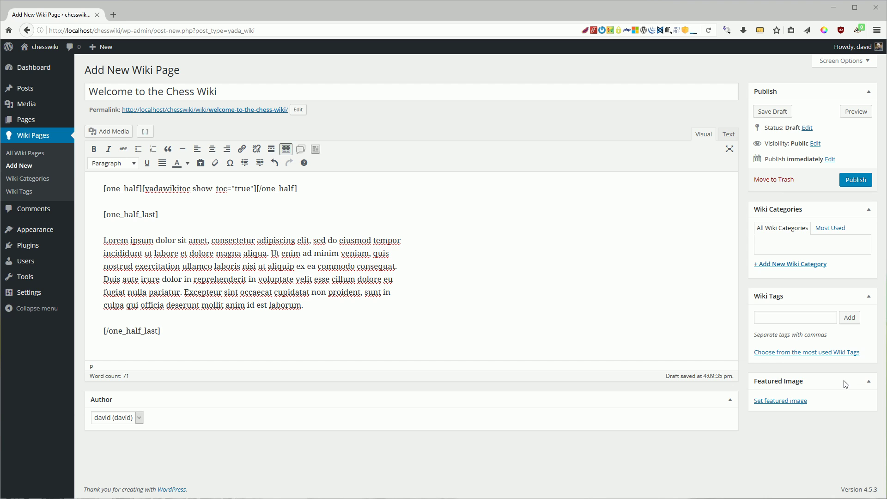
- Below the Lorem ipsum paragraph, insert a wiki link to "Rules of the Game" shown as "Click here to learn how to play."
left_click(383, 305)
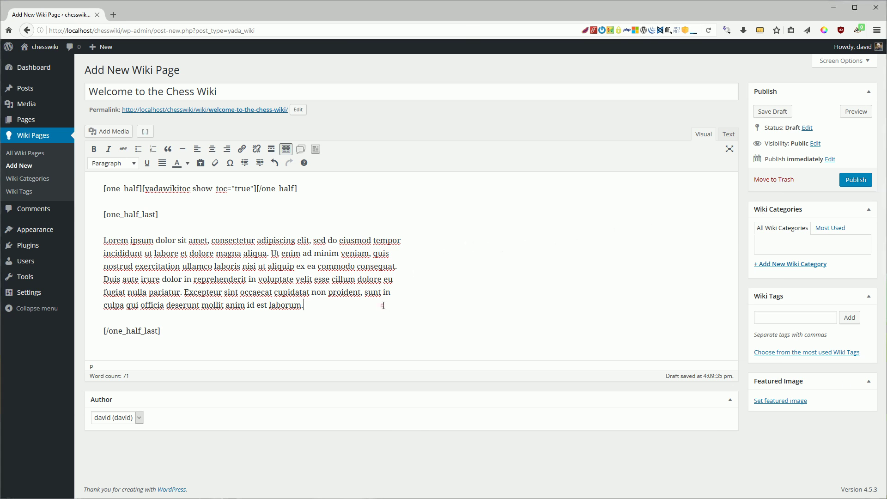
key("Return")
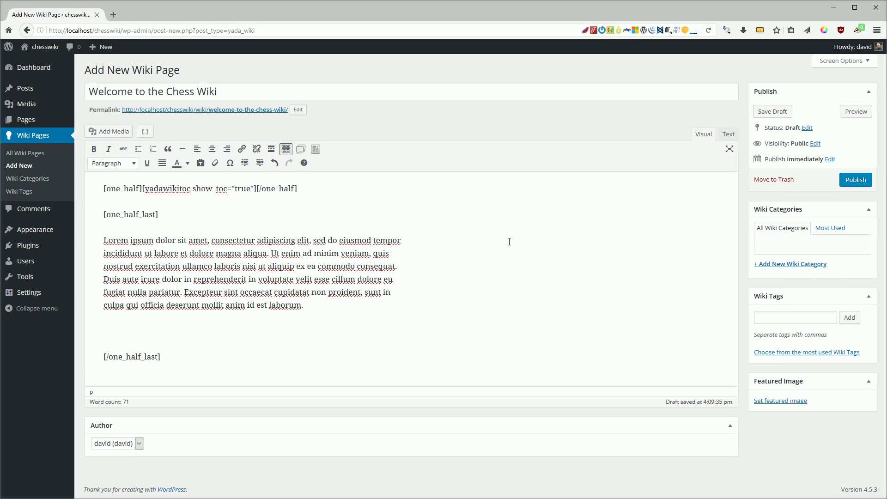
left_click(301, 149)
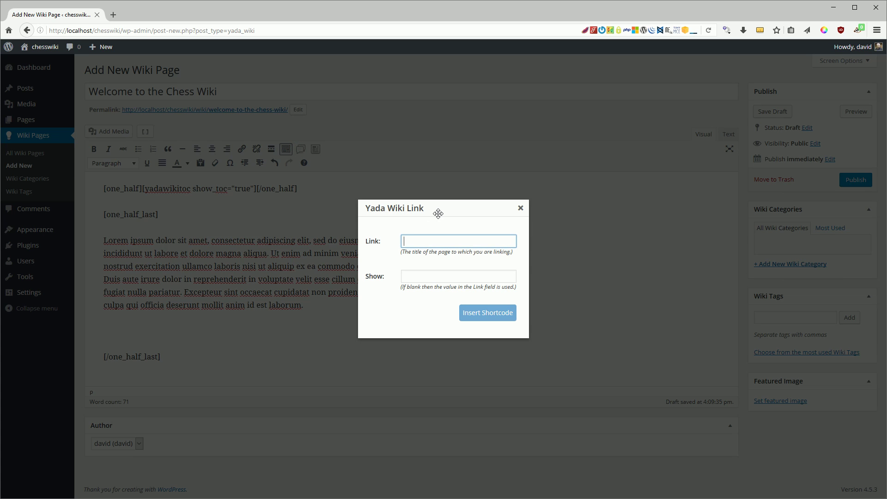
type("Rules of the Game")
key("Tab")
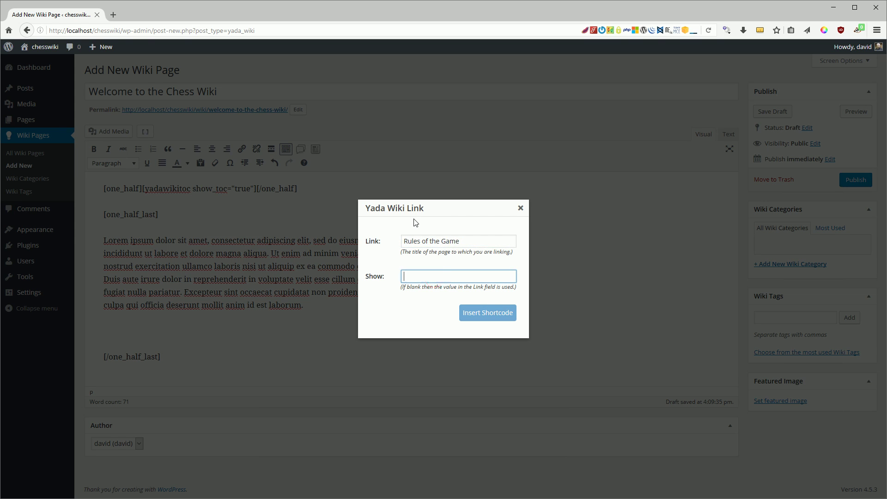
type("Click here to learn how to play.")
left_click(481, 313)
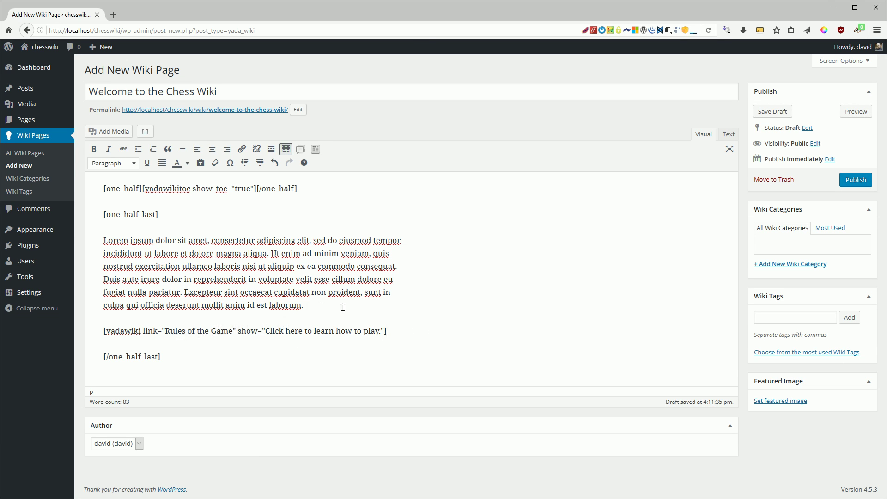
- Publish the Welcome to the Chess Wiki page and view it on the site
left_click(852, 180)
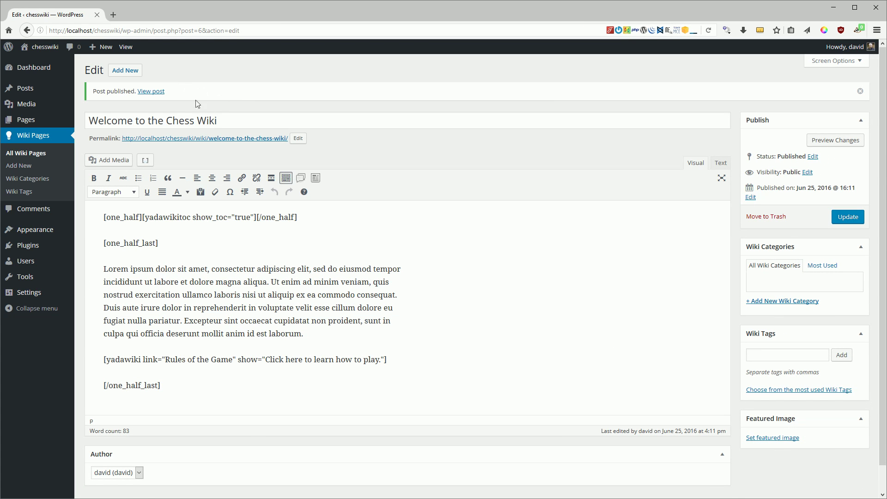
left_click(154, 91)
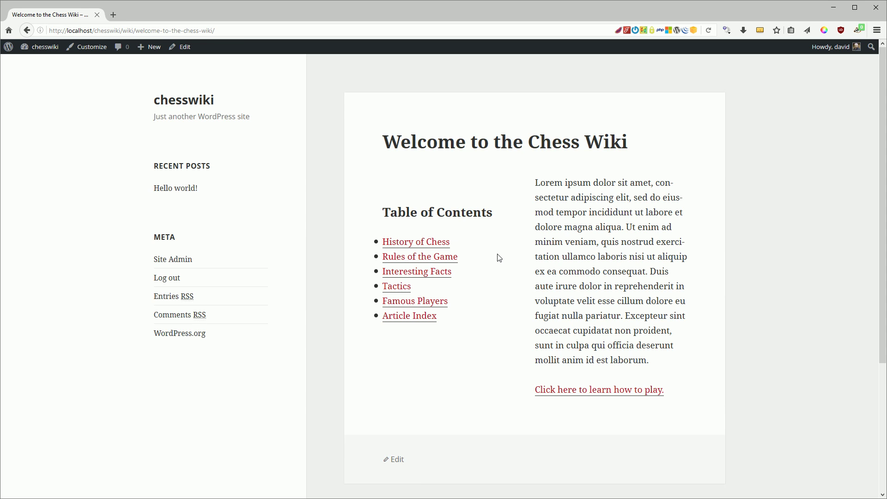
- Go to the site's menu editor and enable the Wiki Pages box among the available item sources
mouse_move(45, 52)
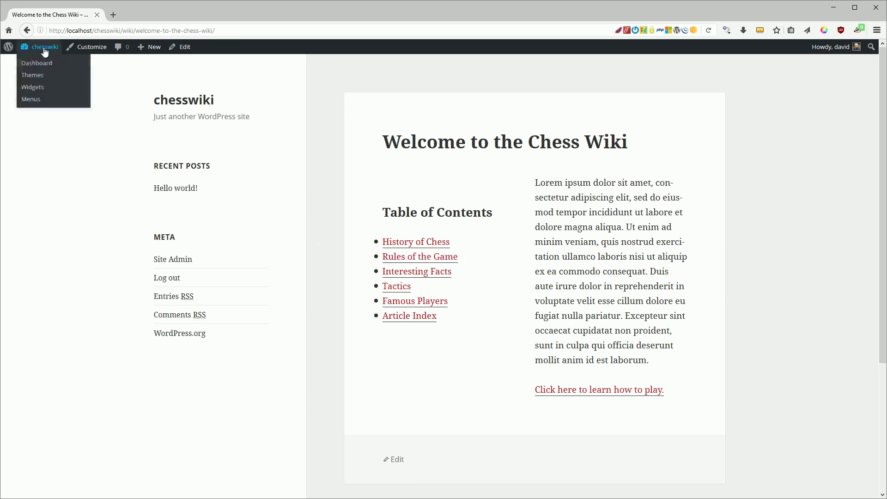
left_click(26, 99)
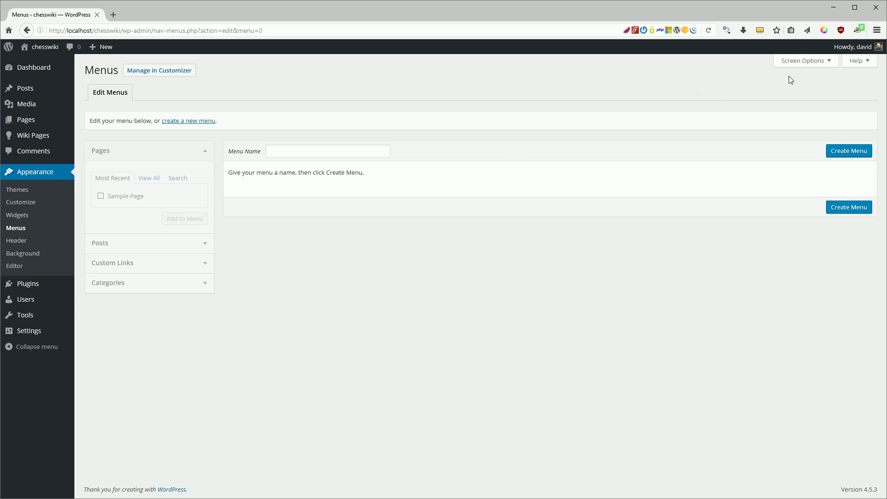
left_click(816, 64)
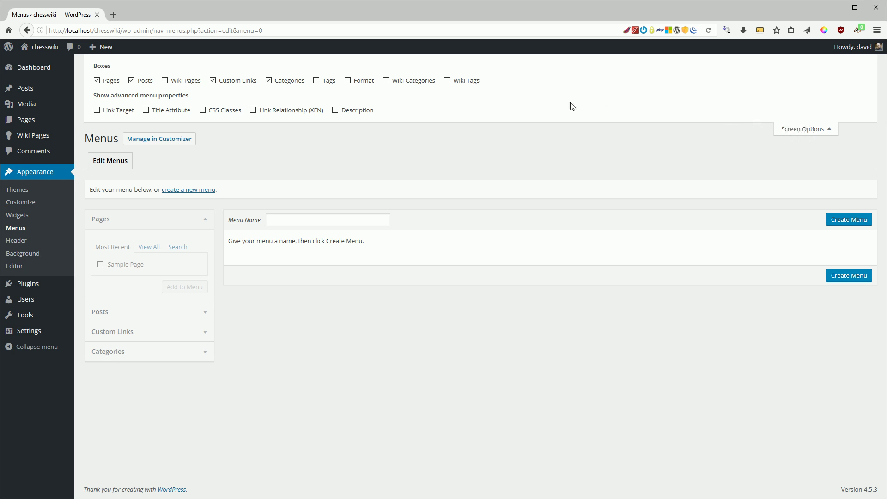
left_click(165, 81)
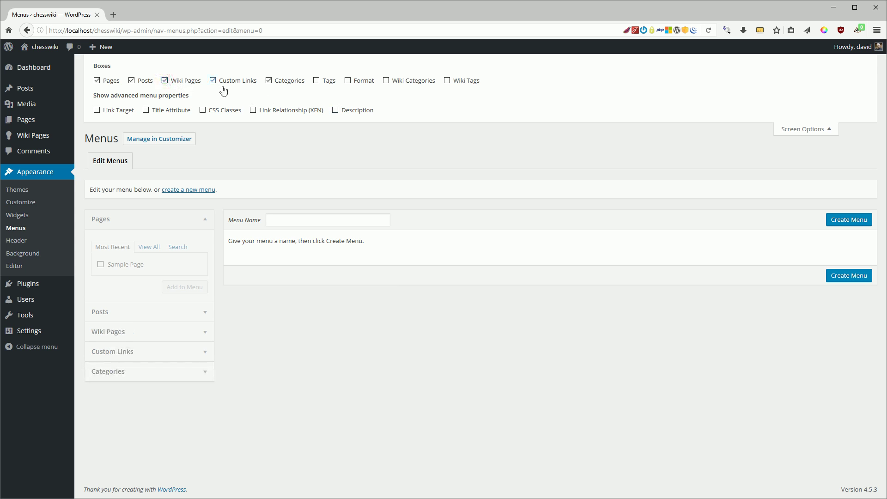
left_click(792, 131)
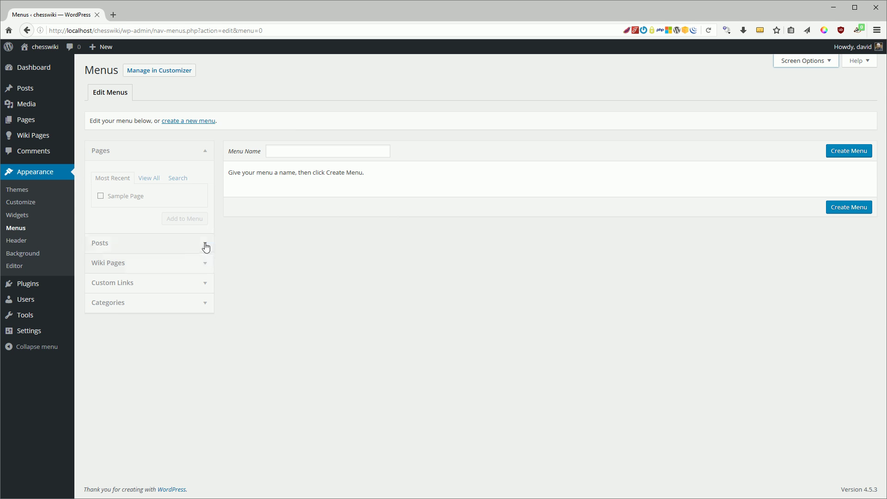
- Create a new navigation menu named "main menu"
left_click(99, 197)
left_click(101, 196)
left_click(311, 154)
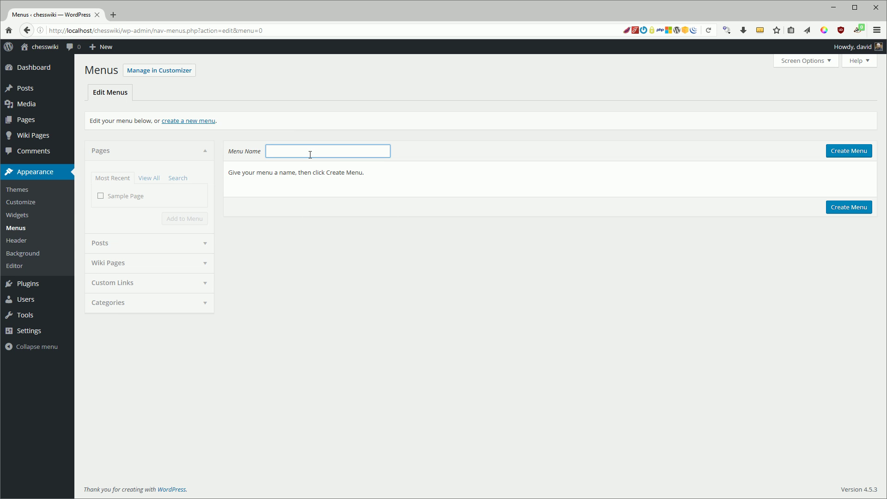
type("main menu")
left_click(841, 153)
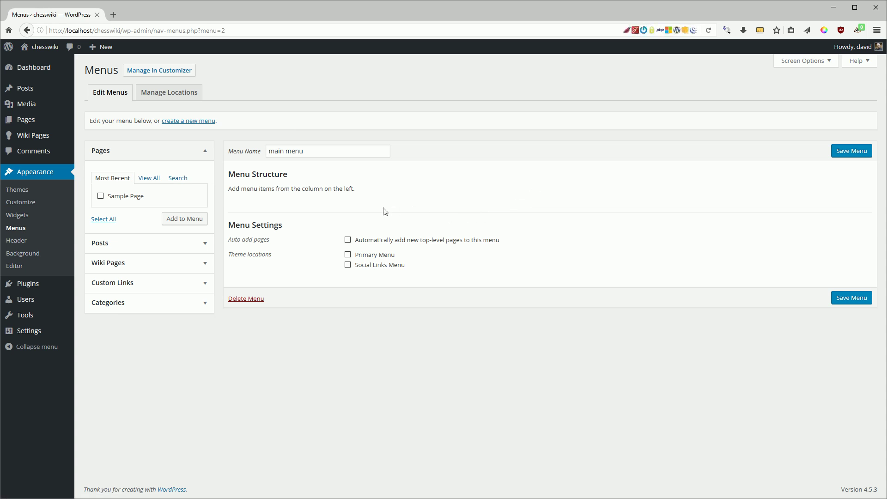
- Add the page Sample Page and the post Hello world! to the main menu
left_click(100, 197)
left_click(178, 220)
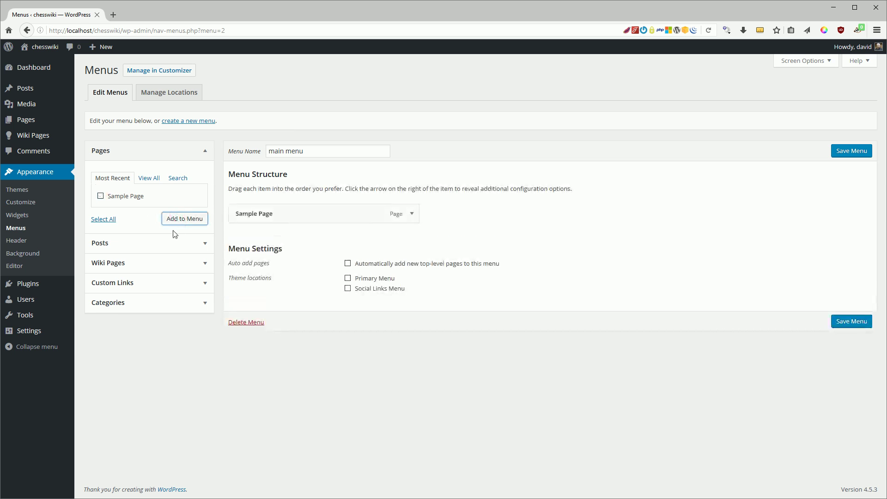
left_click(208, 244)
left_click(101, 215)
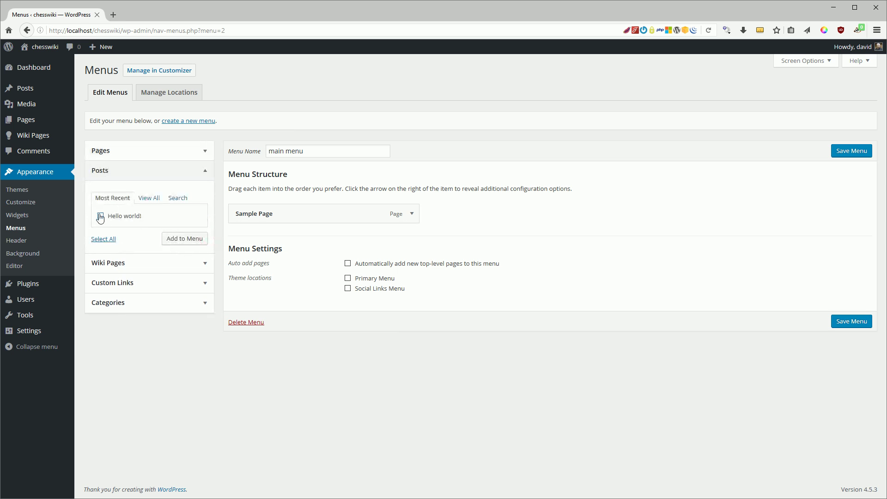
left_click(178, 239)
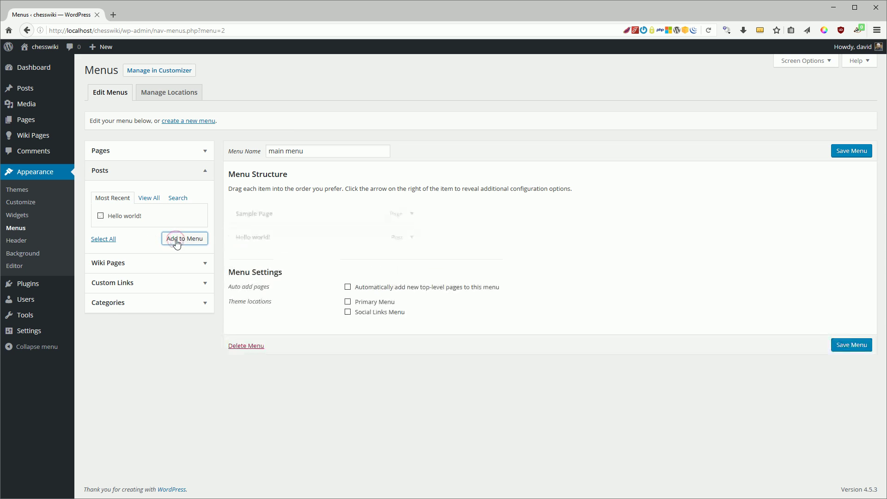
- Add the wiki page Welcome to the Chess Wiki to the main menu
left_click(205, 264)
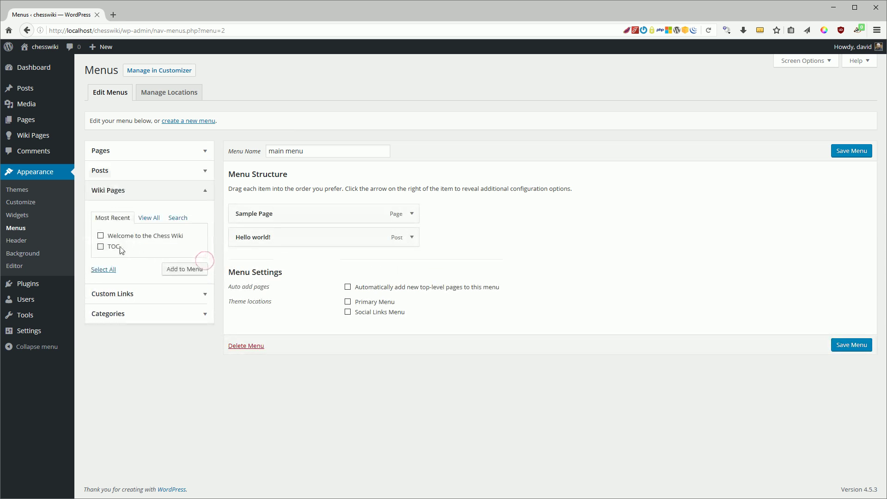
left_click(100, 236)
left_click(185, 269)
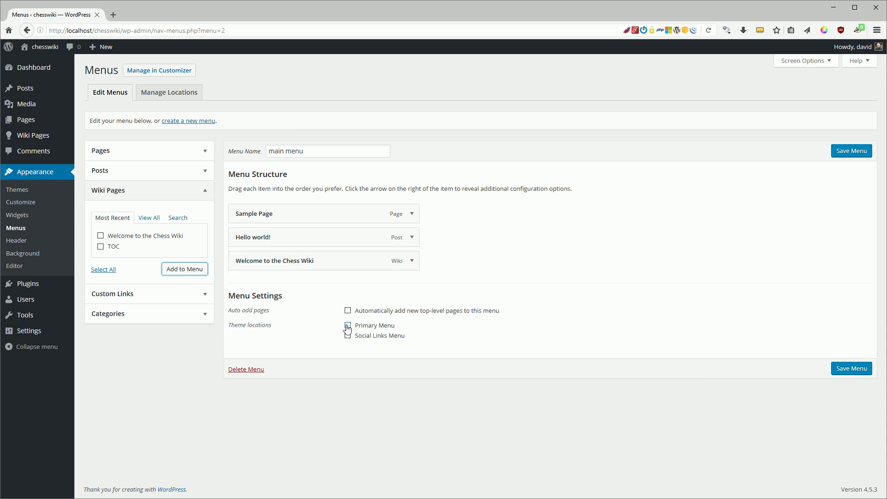
- Assign the main menu to the Primary Menu location, save it, and view the Welcome to the Chess Wiki page on the site
left_click(347, 326)
left_click(837, 155)
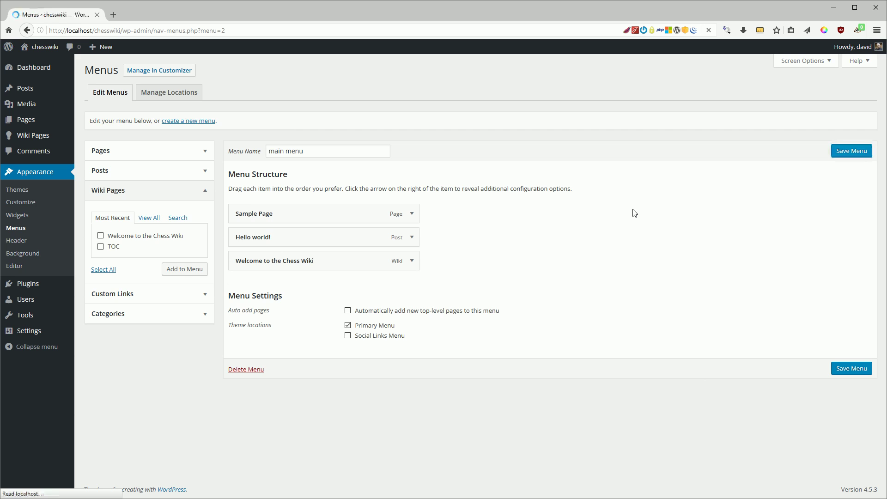
left_click(45, 47)
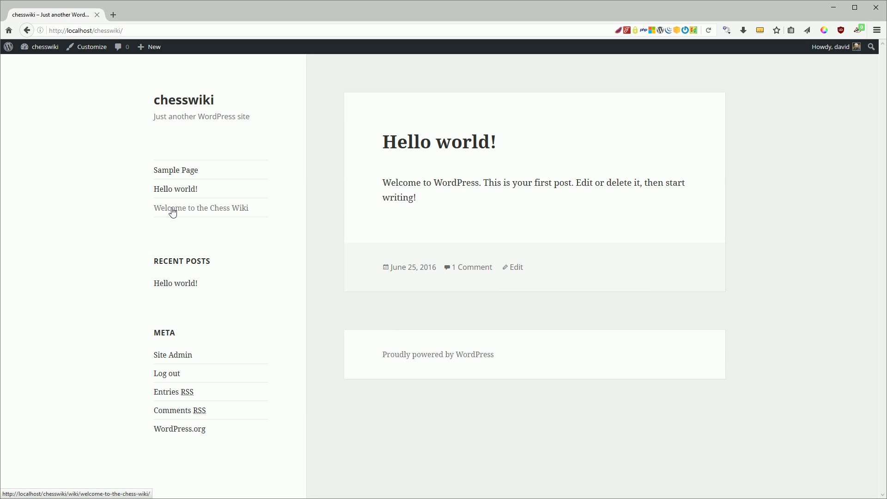
left_click(172, 210)
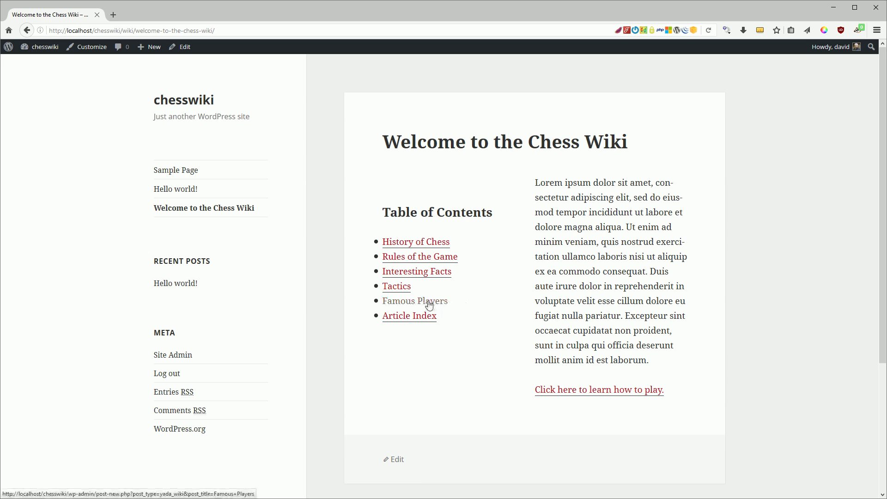
- Return to the dashboard and start a new wiki page titled "Emanuel Lasker"
mouse_move(39, 47)
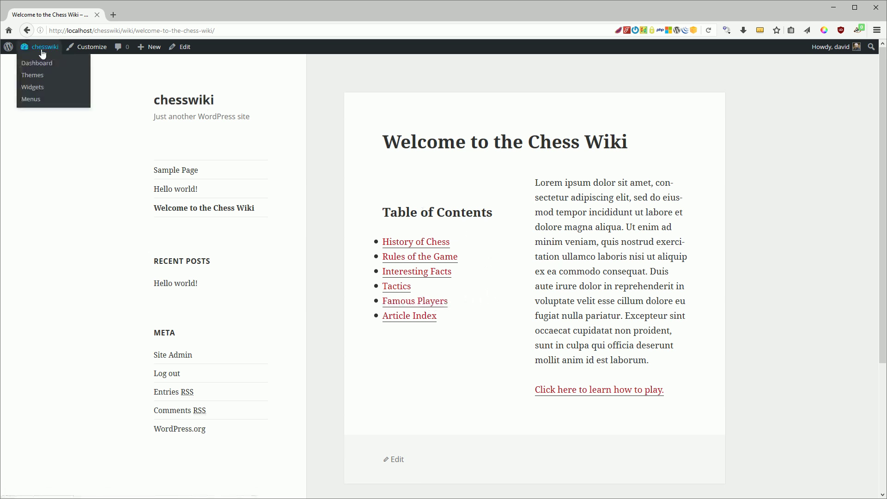
left_click(36, 68)
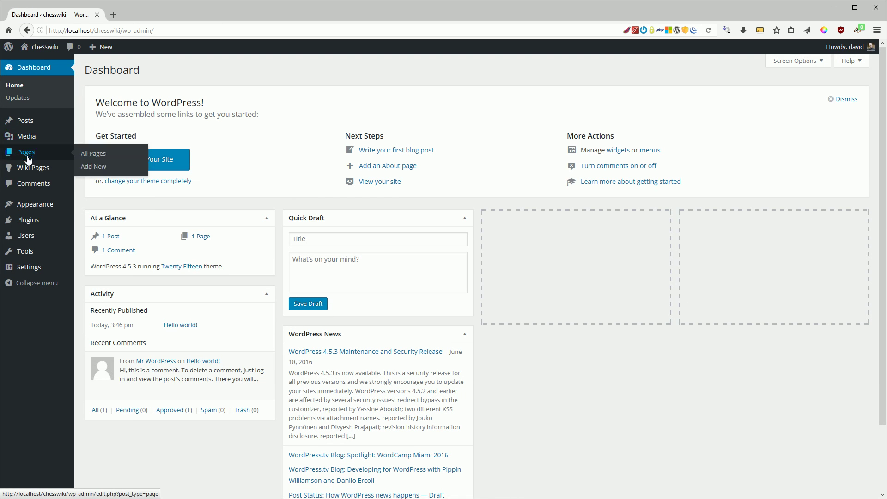
mouse_move(37, 169)
left_click(88, 183)
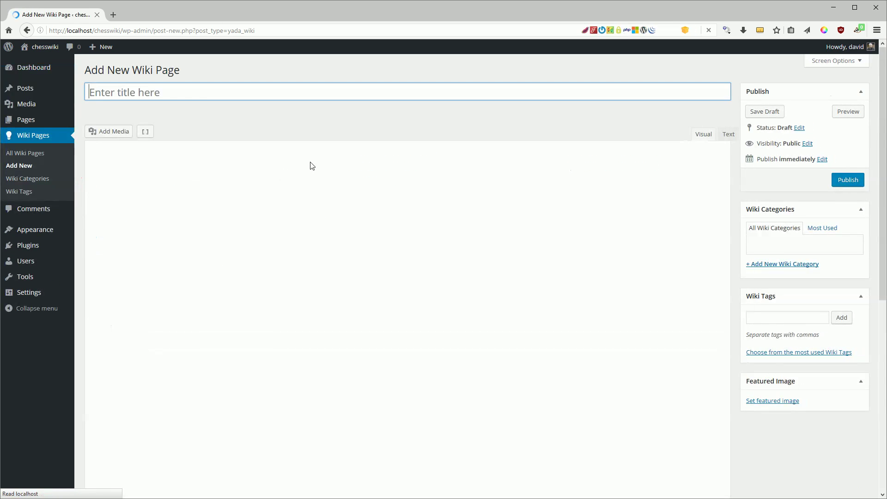
left_click(159, 91)
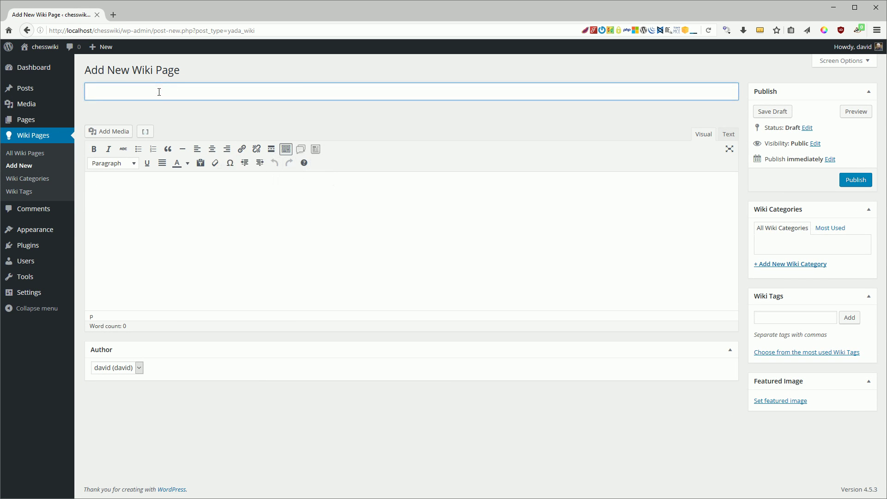
type("Emanuel Lasker")
- Fill the Emanuel Lasker page body with the Lorem ipsum placeholder paragraph
left_click(179, 196)
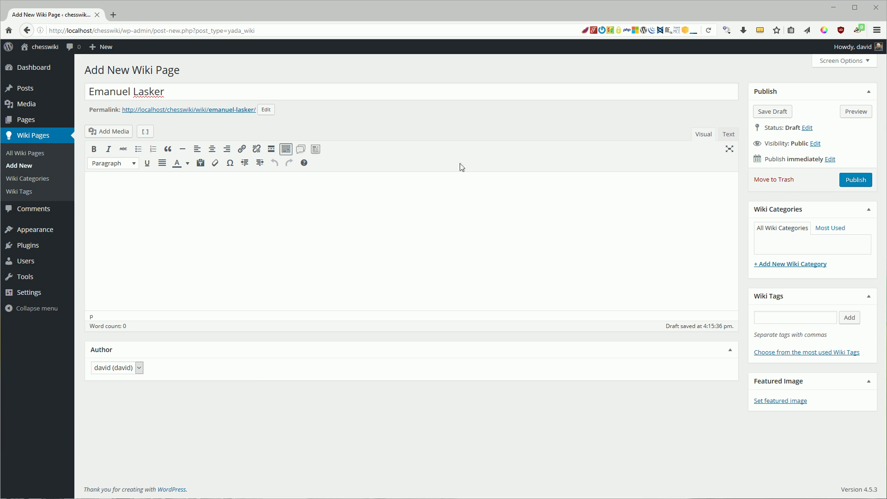
left_click(388, 187)
type("Lorem ipsum dolor sit amet, consectetur adipiscing elit, sed do eiusmod tempor incididunt ut labore et dolore magna aliqua. Ut enim ad minim veniam, quis nostrud exercitation ullamco laboris nisi ut aliquip ex ea commodo consequat. Duis aute irure dolor in reprehenderit in voluptate velit esse cillum dolore eu fugiat nulla pariatur. Excepteur sint occaecat cupidatat non proident, sunt in culpa qui officia deserunt mollit anim id est laborum.")
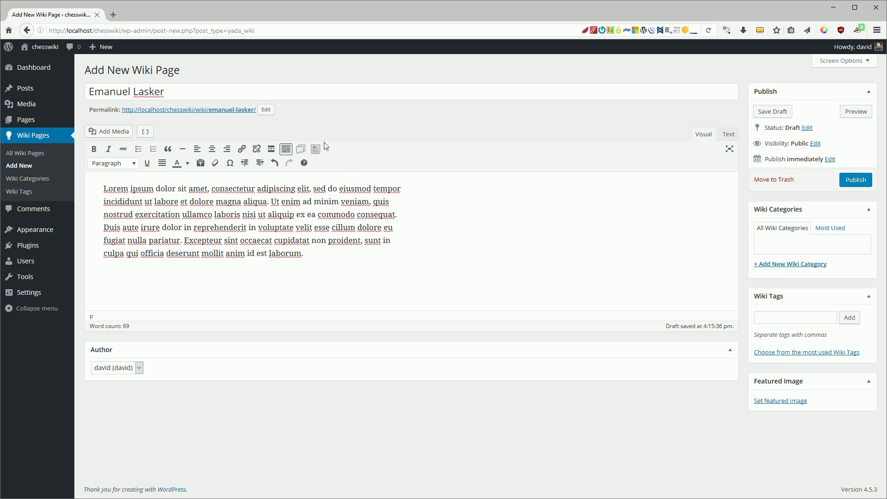
- Insert a Yada Wiki link to "Jose Capablanca" below the paragraph, showing "He forfeited his title to Capablanca"
left_click(301, 149)
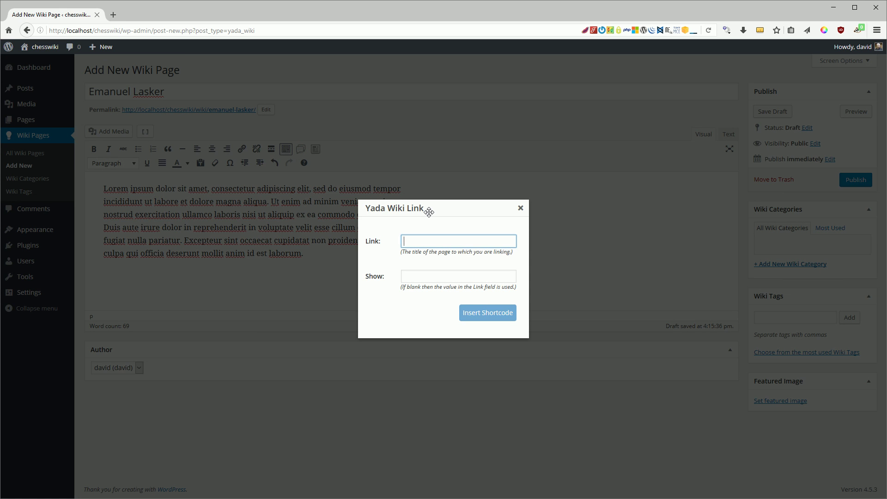
type("Jose Capablanca")
left_click(429, 276)
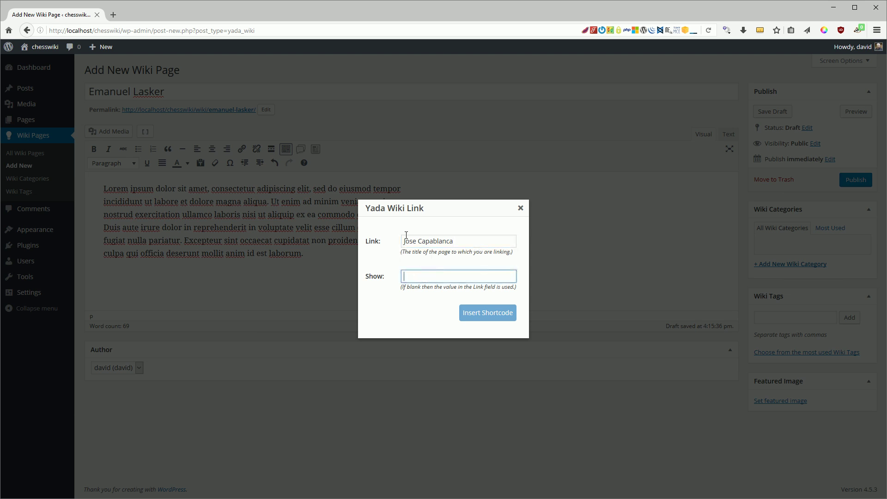
type("He forfeited his title to Capablanca")
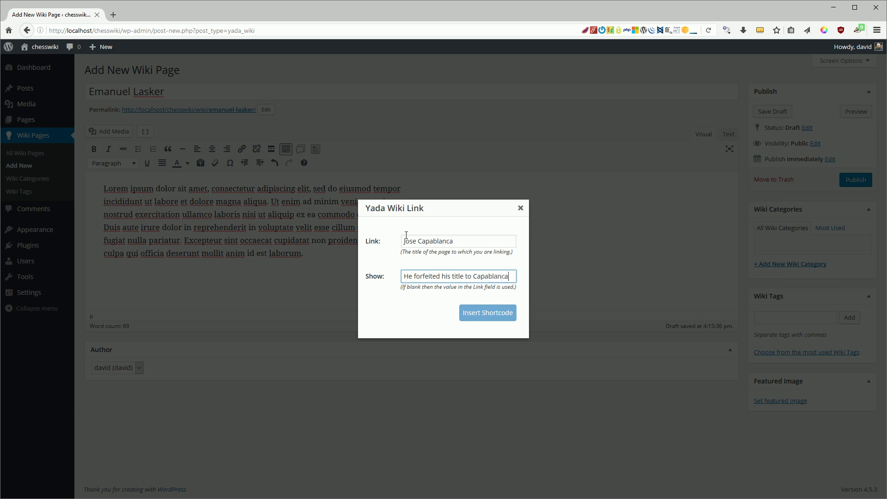
left_click(467, 312)
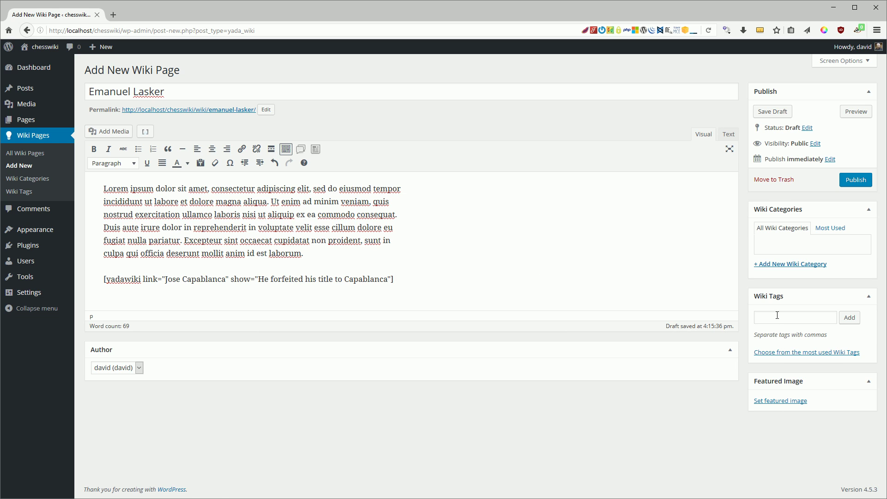
- Add the new wiki category "famous players" to the Emanuel Lasker page, then publish and view the page
left_click(784, 264)
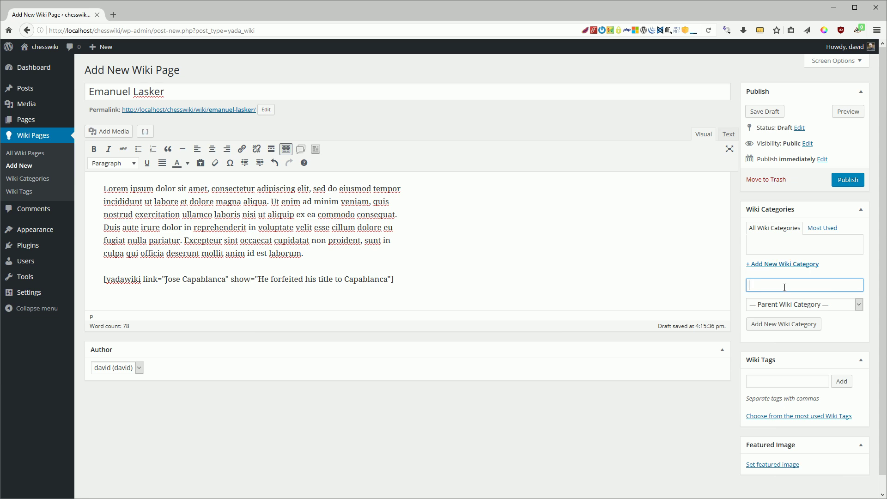
type("famous players")
left_click(769, 324)
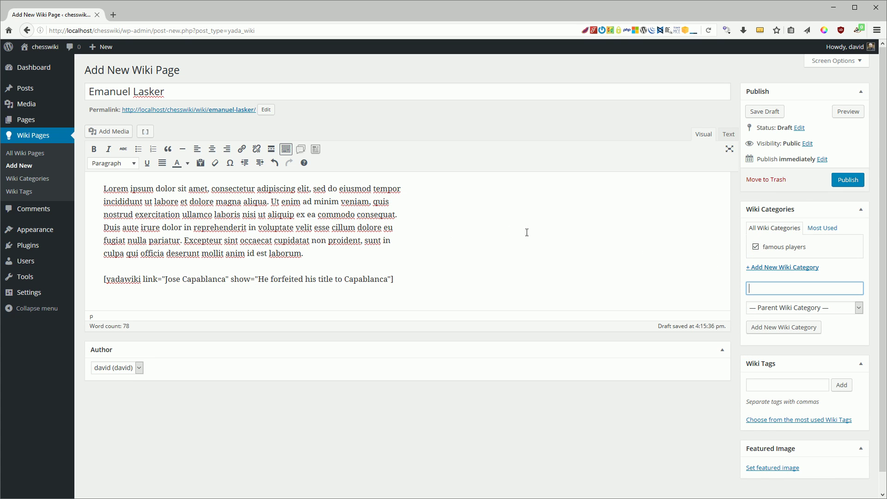
left_click(843, 180)
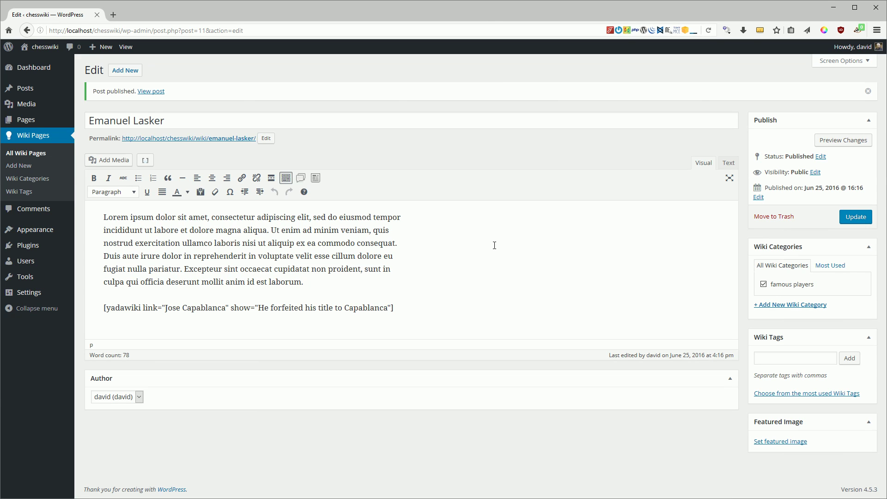
left_click(126, 46)
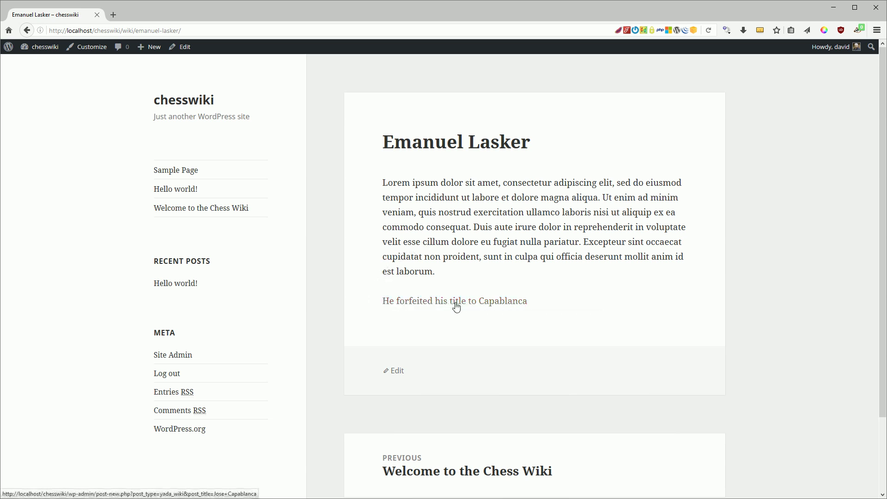
- Start the Jose Capablanca wiki page from its link and fill its body with the Lorem ipsum paragraph
left_click(416, 305)
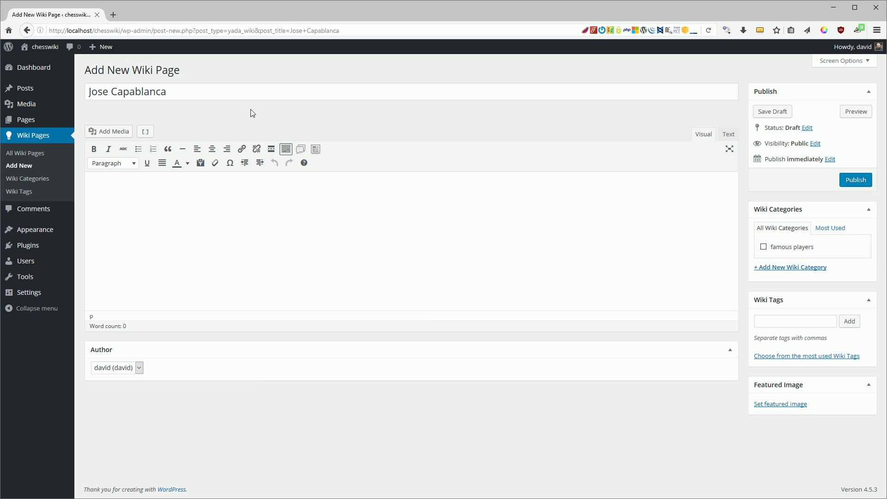
left_click(246, 201)
type("Lorem ipsum dolor sit amet, consectetur adipiscing elit, sed do eiusmod tempor incididunt ut labore et dolore magna aliqua. Ut enim ad minim veniam, quis nostrud exercitation ullamco laboris nisi ut aliquip ex ea commodo consequat. Duis aute irure dolor in reprehenderit in voluptate velit esse cillum dolore eu fugiat nulla pariatur. Excepteur sint occaecat cupidatat non proident, sunt in culpa qui officia deserunt mollit anim id est laborum.")
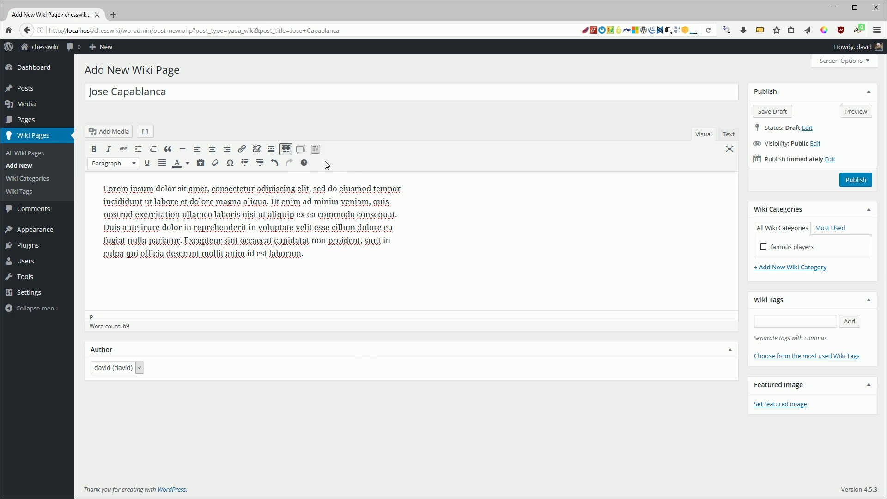
- Insert a Yada Wiki link to "Alexander Alekhine" below the paragraph, showing "He was defeated by Alekhine."
left_click(301, 149)
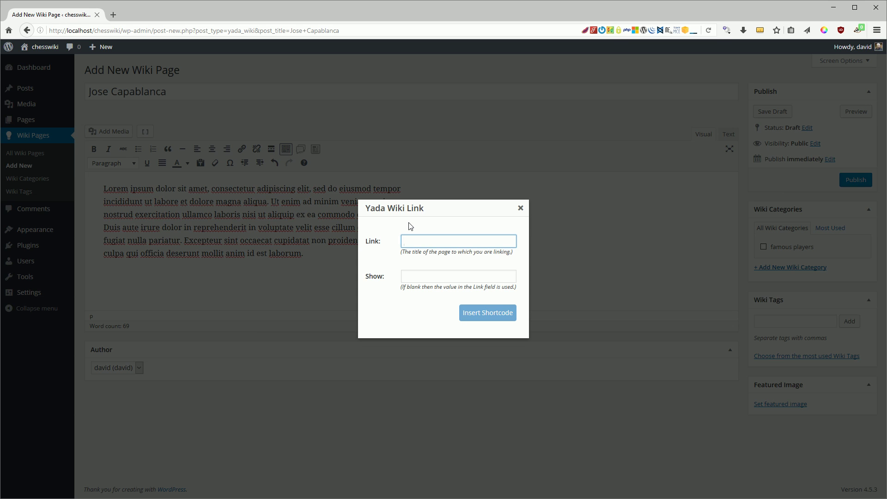
type("Alexander Alekhine")
key("Tab")
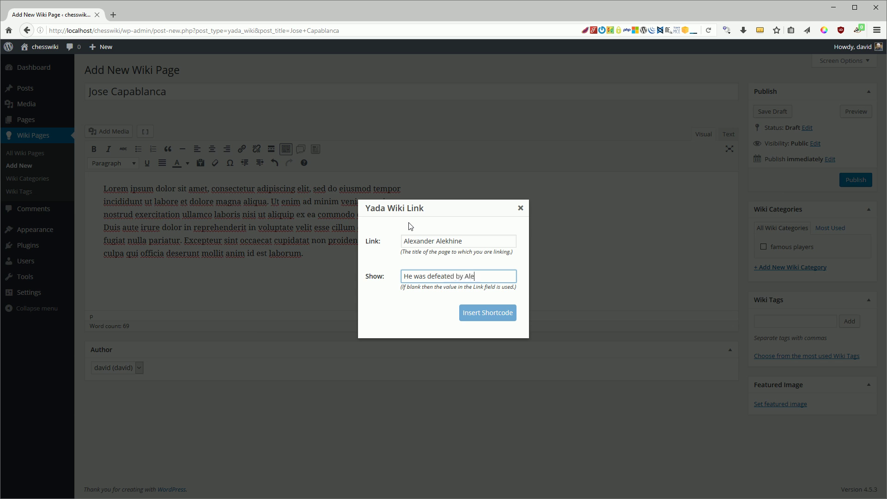
type("He was defeated by Alekhine.")
left_click(470, 315)
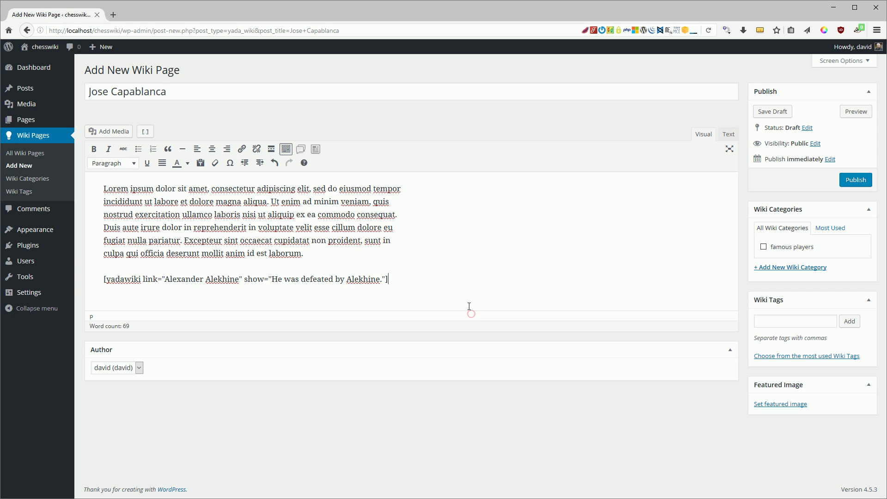
- Assign the Jose Capablanca page to the famous players category, then publish and view it
left_click(764, 247)
left_click(843, 180)
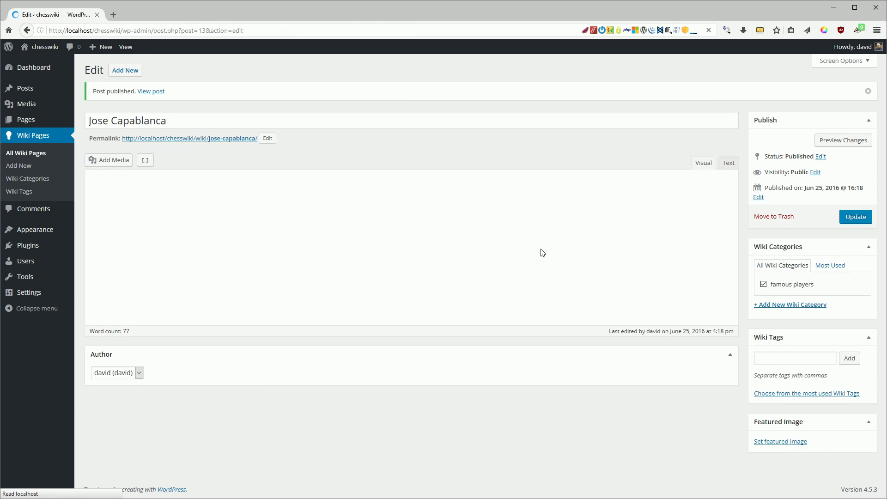
left_click(125, 47)
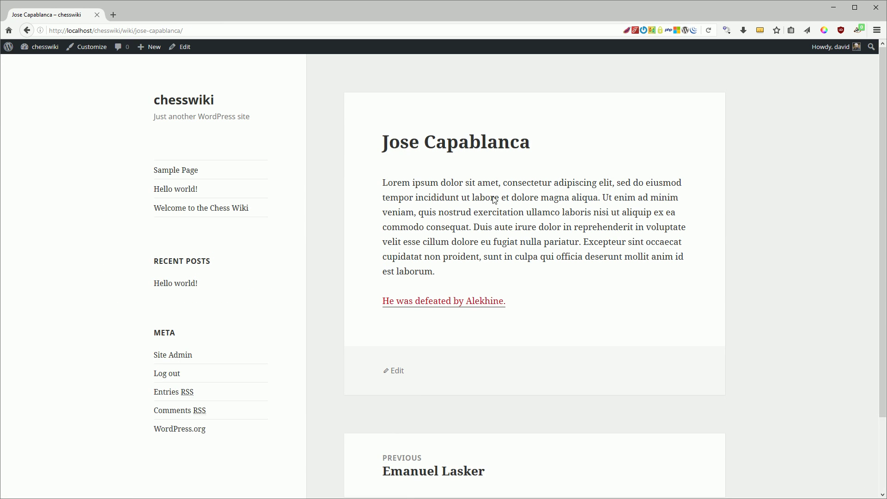
- Create the Alexander Alekhine wiki page from its link with the Lorem ipsum paragraph and publish it in the famous players category
left_click(459, 302)
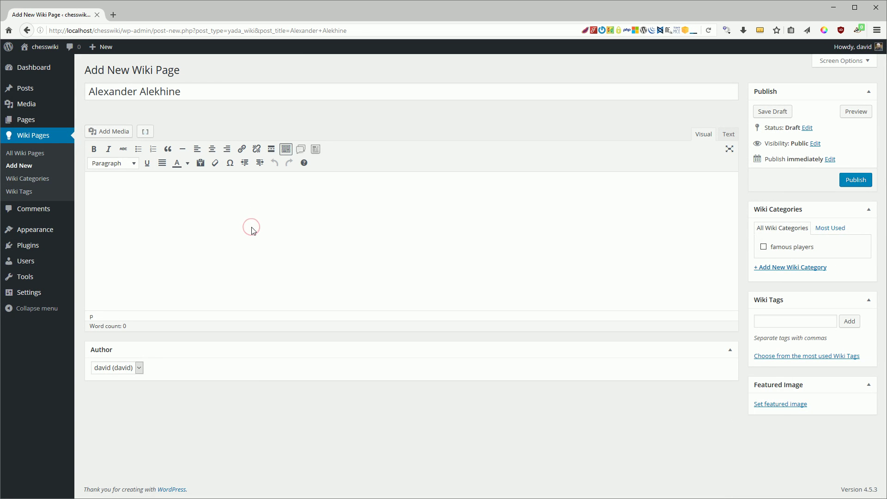
type("Lorem ipsum dolor sit amet, consectetur adipiscing elit, sed do eiusmod tempor incididunt ut labore et dolore magna aliqua. Ut enim ad minim veniam, quis nostrud exercitation ullamco laboris nisi ut aliquip ex ea commodo consequat. Duis aute irure dolor in reprehenderit in voluptate velit esse cillum dolore eu fugiat nulla pariatur. Excepteur sint occaecat cupidatat non proident, sunt in culpa qui officia deserunt mollit anim id est laborum.")
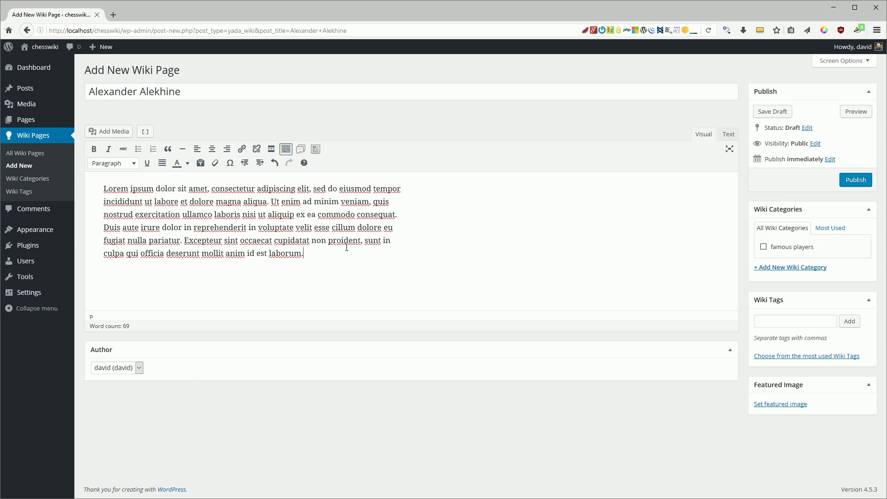
left_click(764, 247)
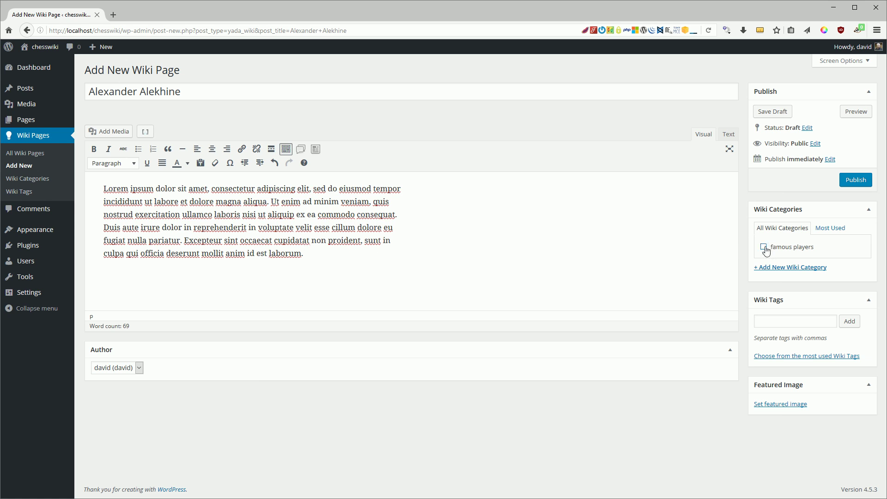
left_click(856, 180)
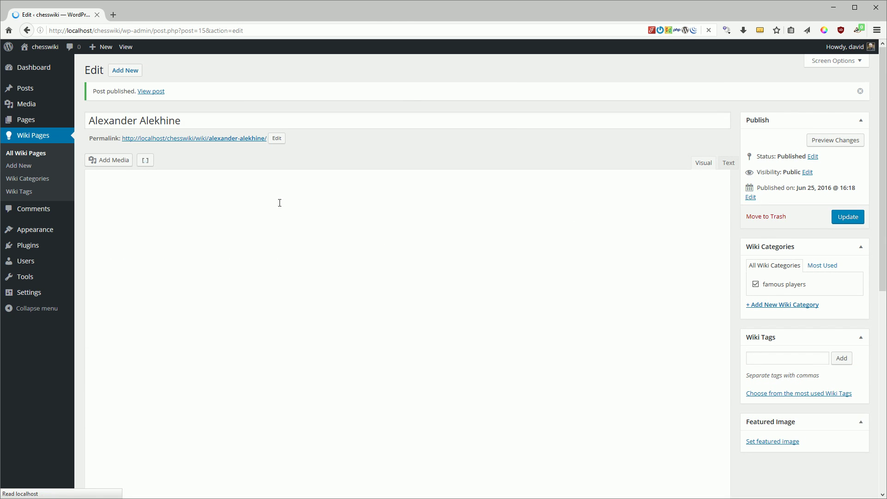
- Open the Welcome to the Chess Wiki page on the site and start the Famous Players page from its table of contents link
left_click(52, 53)
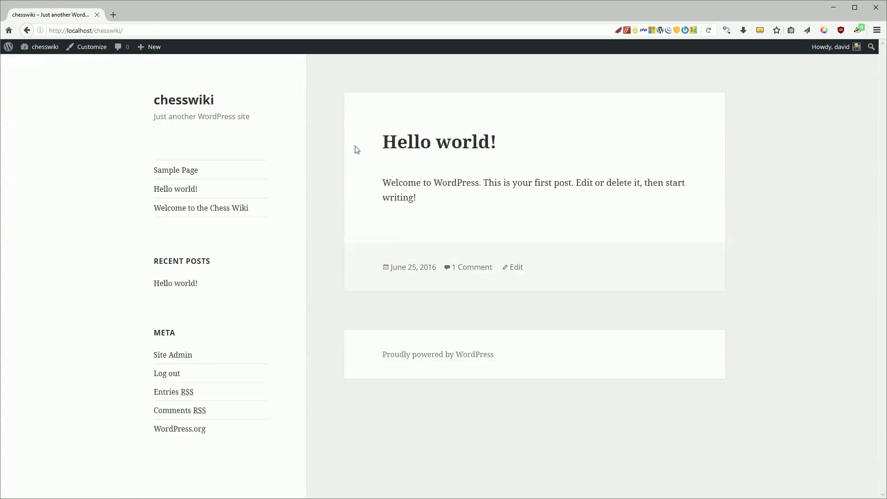
left_click(231, 208)
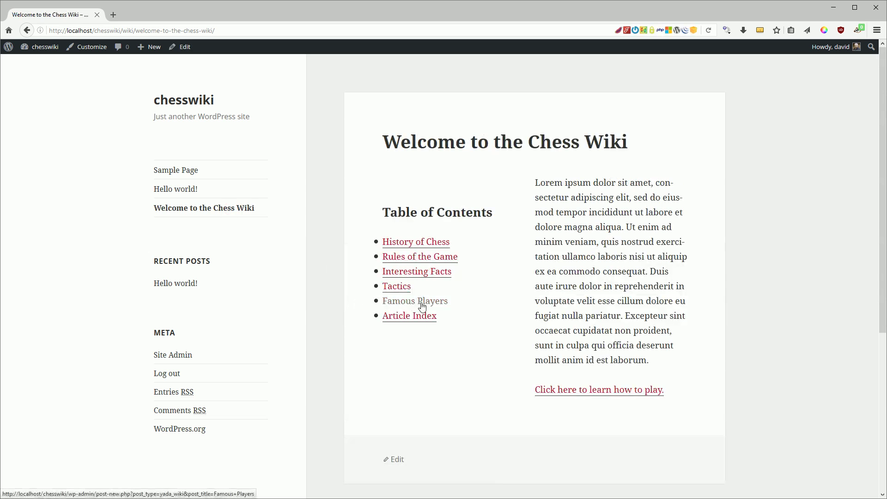
left_click(422, 303)
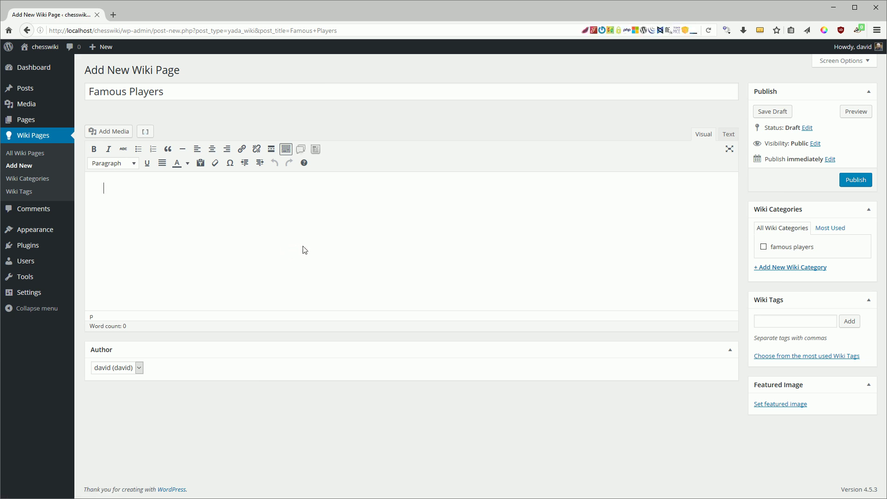
- Insert a Yada Wiki category listing for famous players ordered by Title A-Z, and publish the Famous Players page
left_click(316, 149)
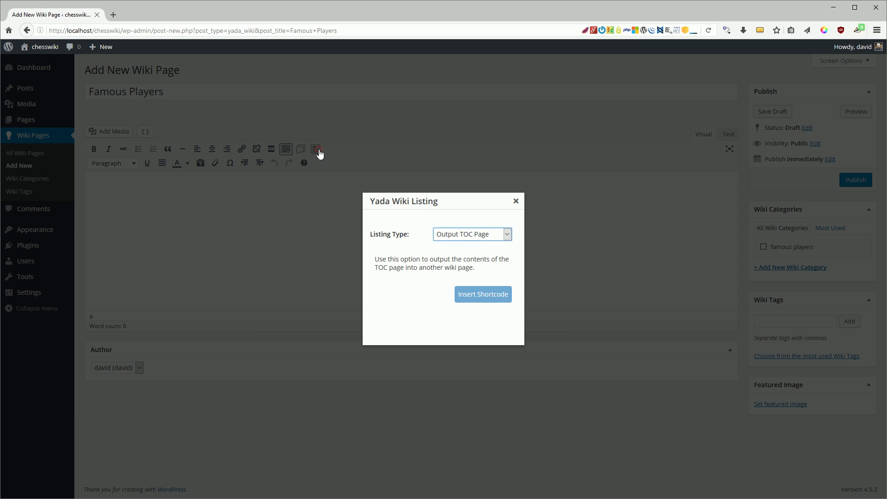
left_click(508, 234)
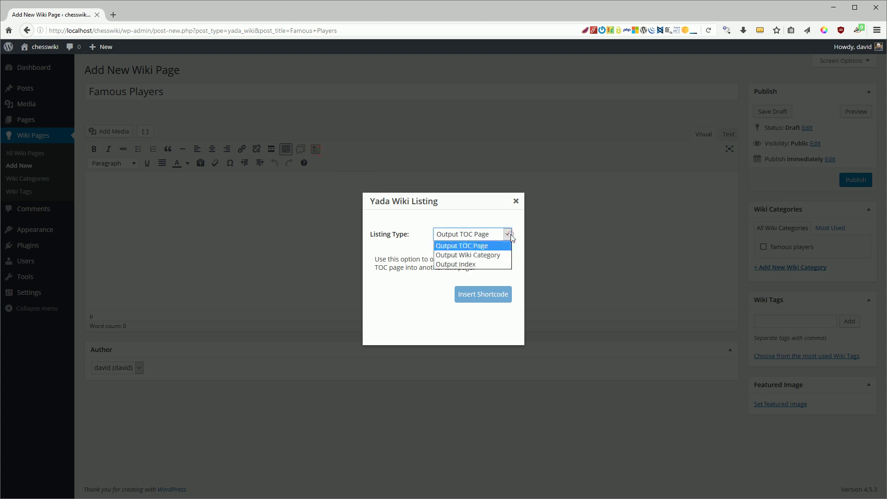
left_click(472, 254)
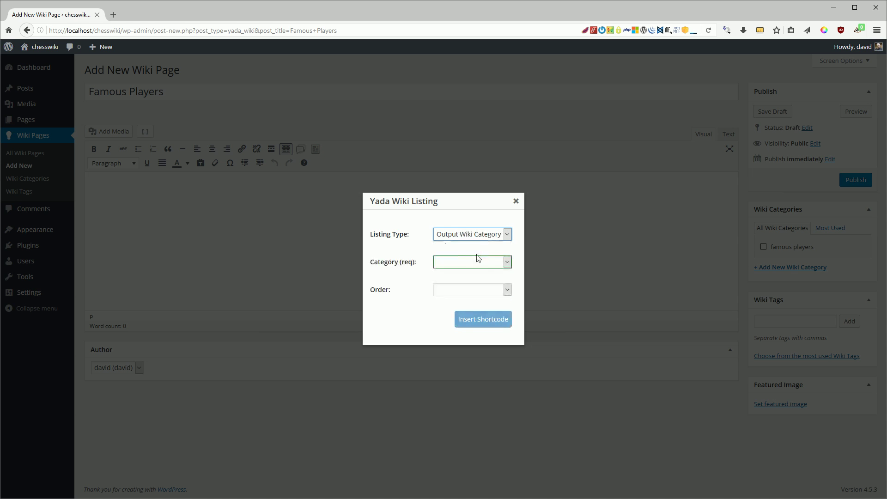
left_click(507, 263)
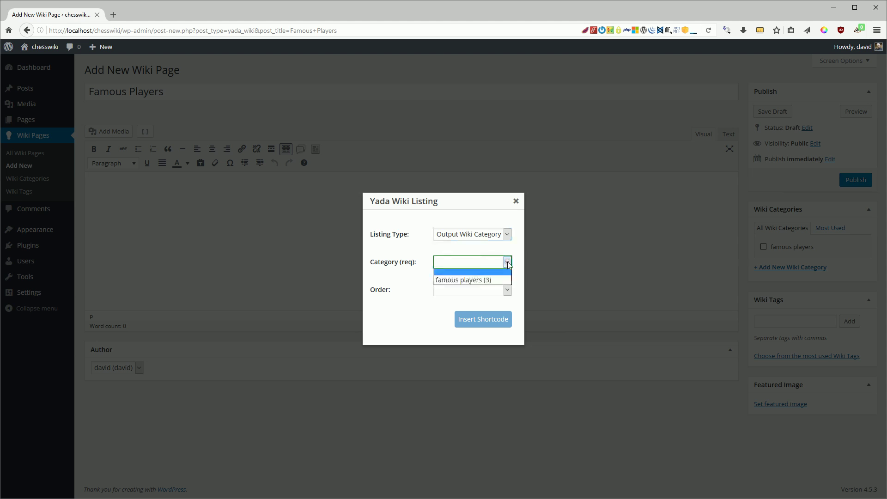
left_click(481, 277)
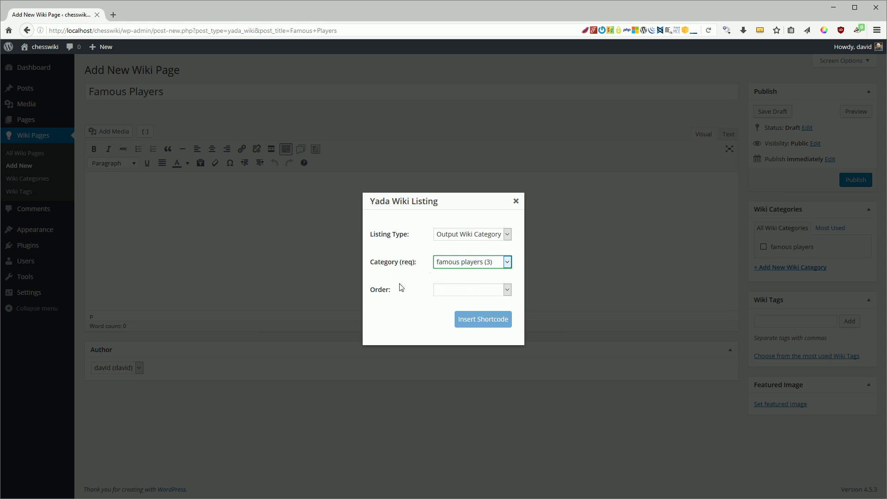
left_click(508, 290)
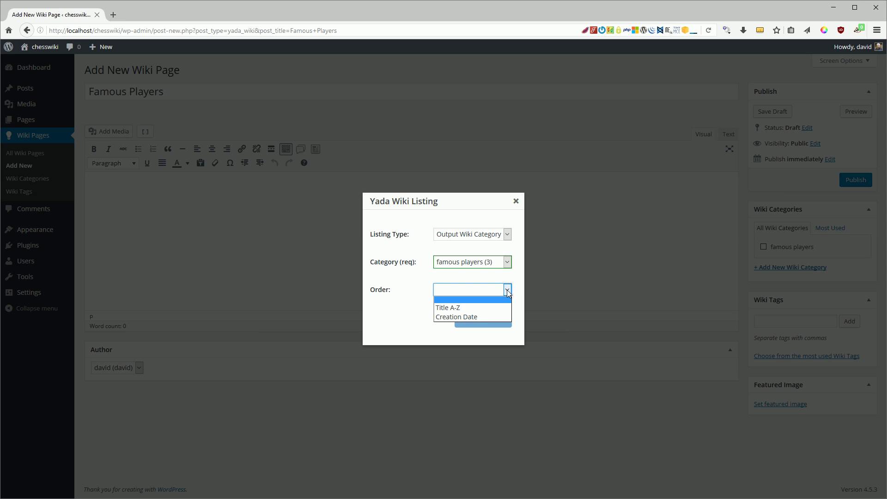
left_click(510, 293)
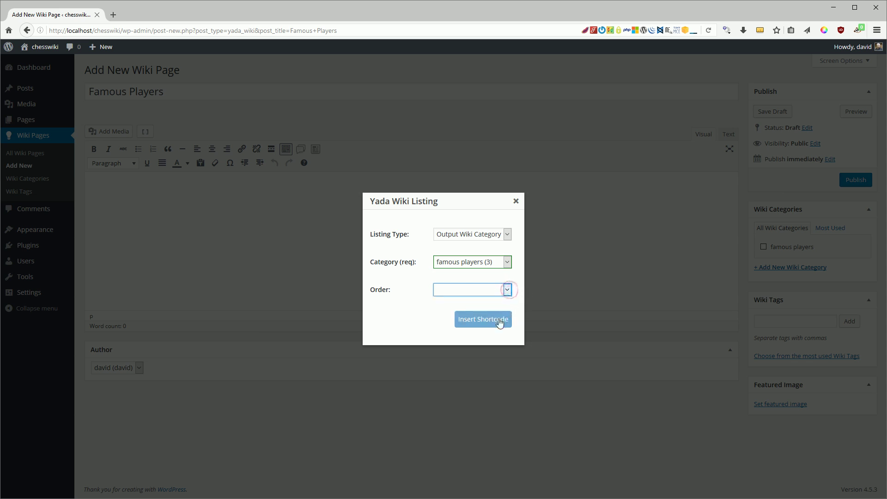
left_click(508, 292)
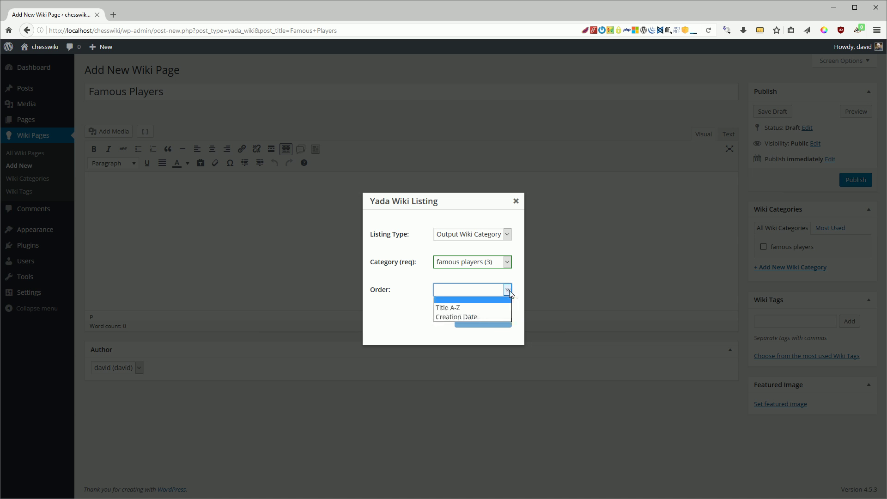
left_click(481, 307)
left_click(479, 321)
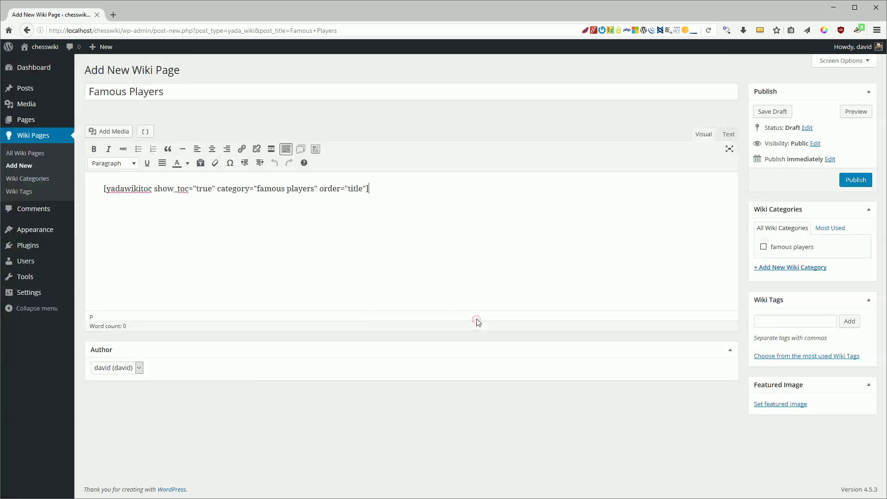
left_click(855, 179)
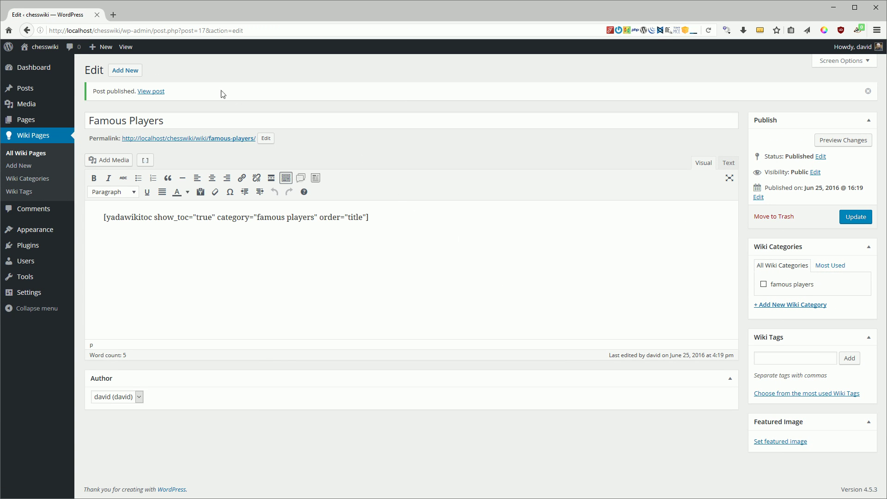
- Open the Famous Players page on the site through the Welcome to the Chess Wiki table of contents
mouse_move(49, 51)
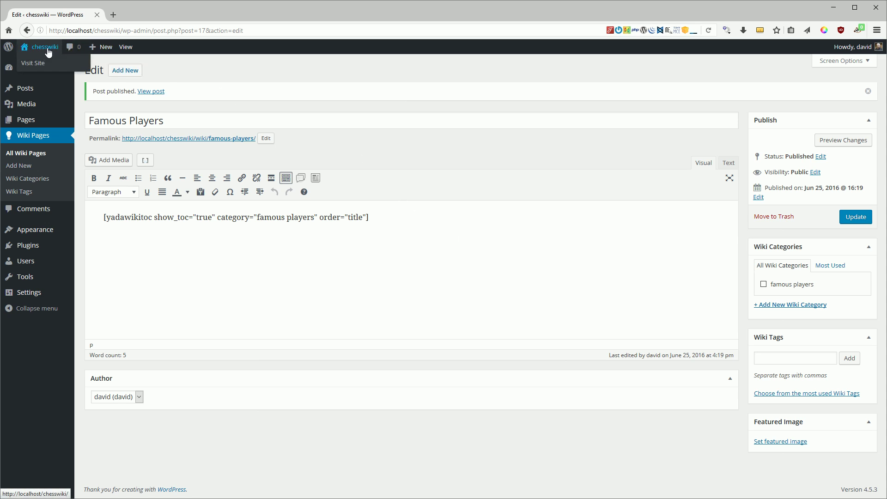
left_click(49, 52)
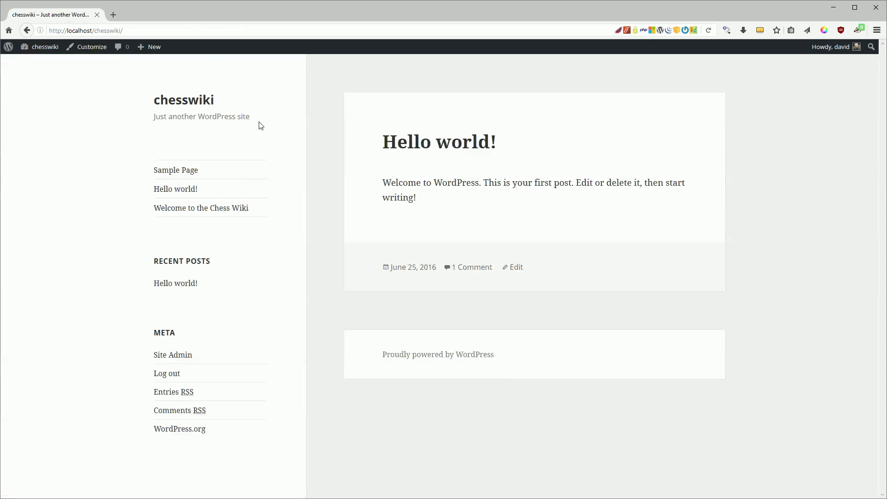
left_click(229, 208)
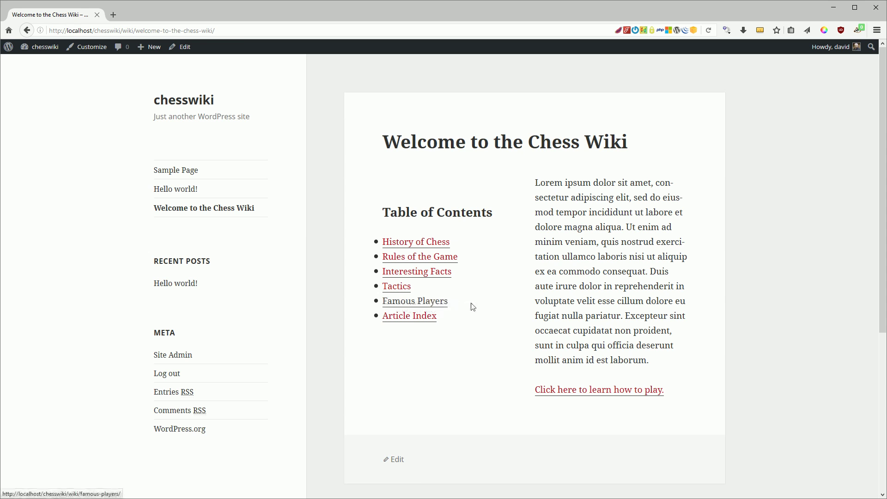
left_click(437, 301)
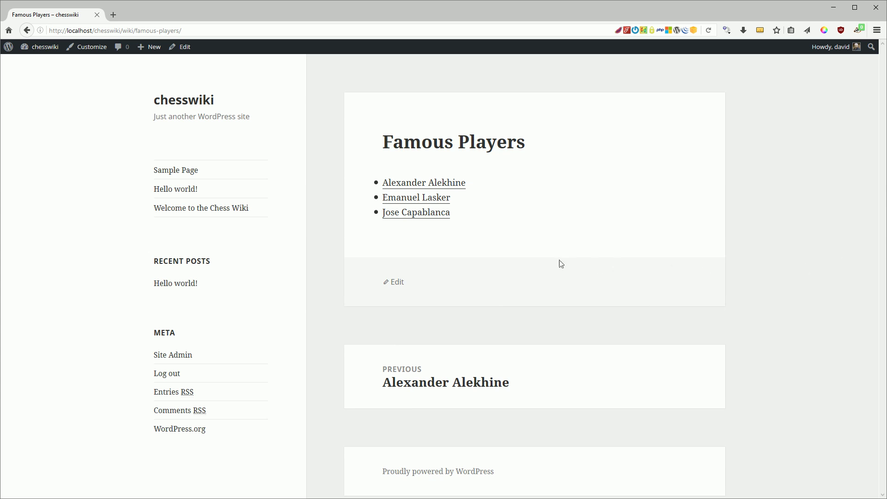
- Start the Interesting Facts page from the welcome page's table of contents with the text "My favorite player was"
left_click(237, 211)
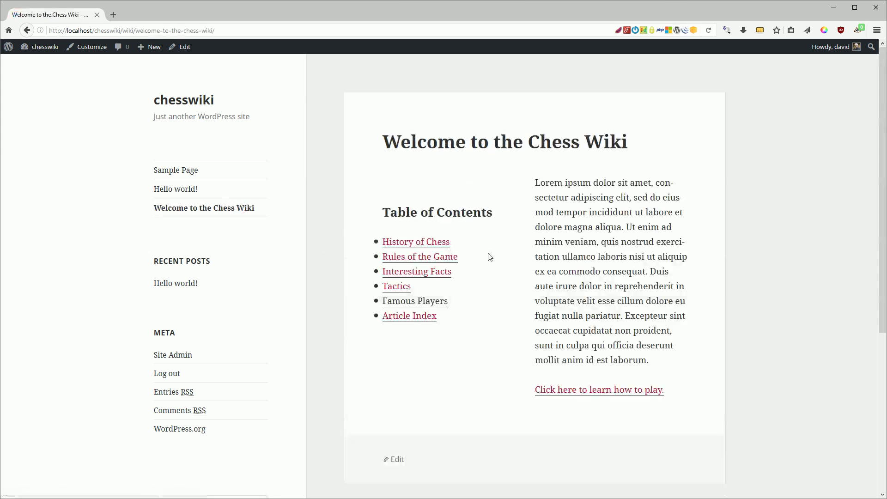
left_click(417, 272)
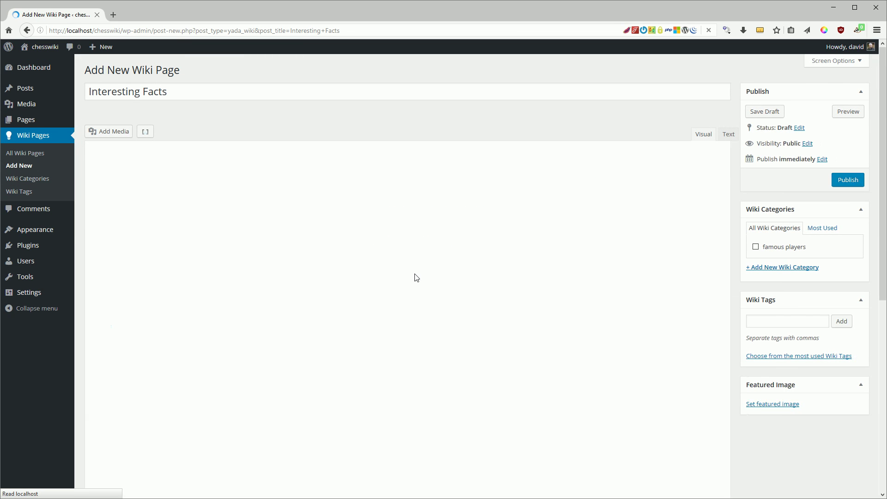
left_click(392, 253)
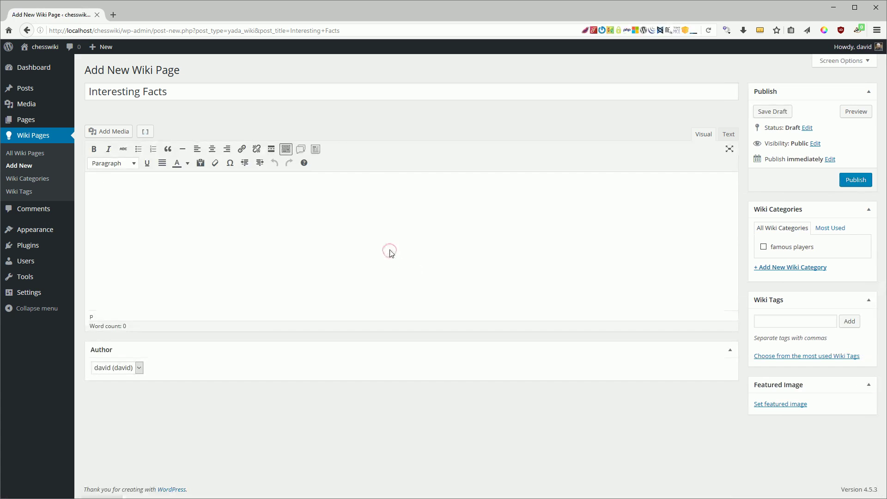
type("My favorite player was")
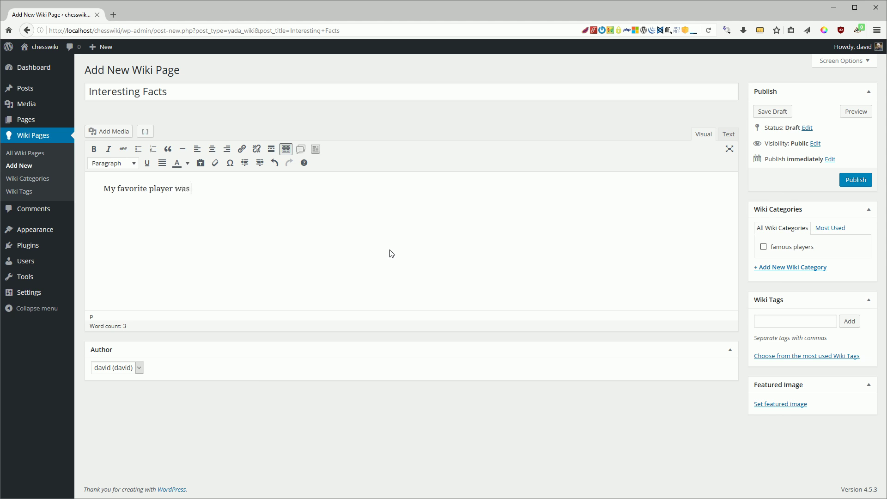
type("mauel Lasker.")
key("BackSpace")
key("BackSpace")
key("BackSpace")
key("BackSpace")
key("BackSpace")
key("BackSpace")
key("BackSpace")
key("BackSpace")
key("BackSpace")
key("BackSpace")
key("BackSpace")
key("BackSpace")
- Complete the sentence with a Yada Wiki link to "Emanuel Lasker" and a period, followed by "He was a mathematician."
left_click(300, 149)
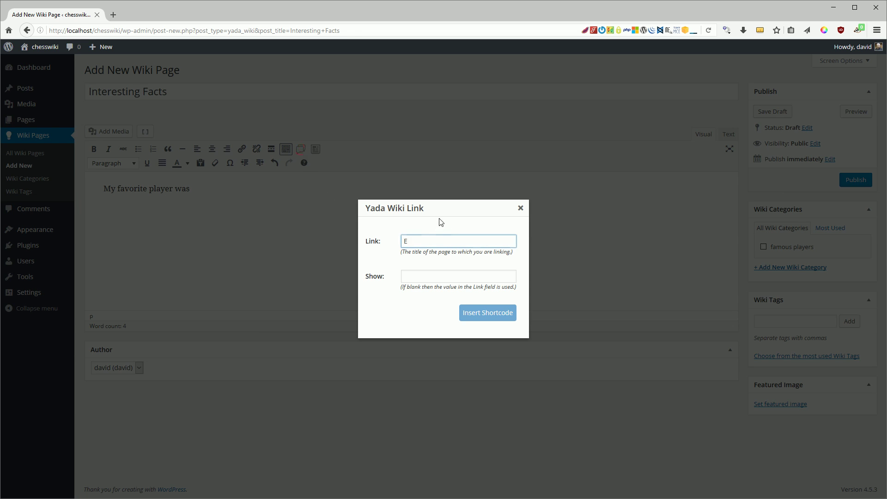
type("Eman")
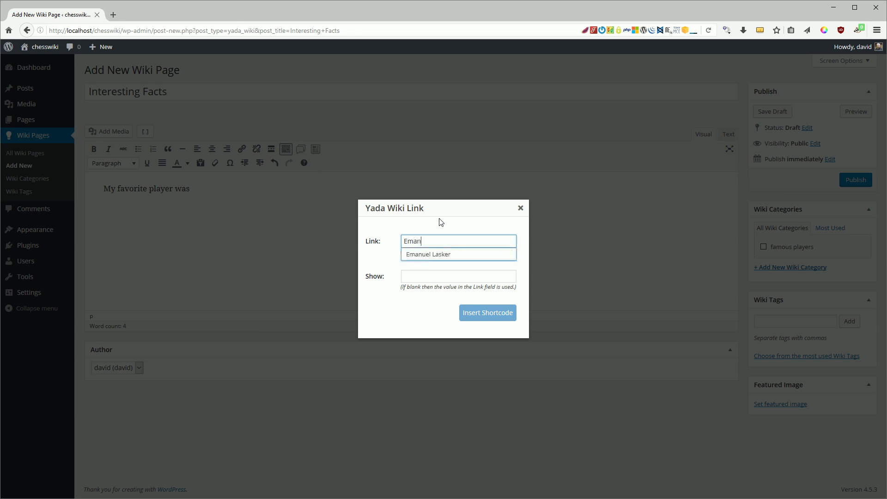
left_click(422, 255)
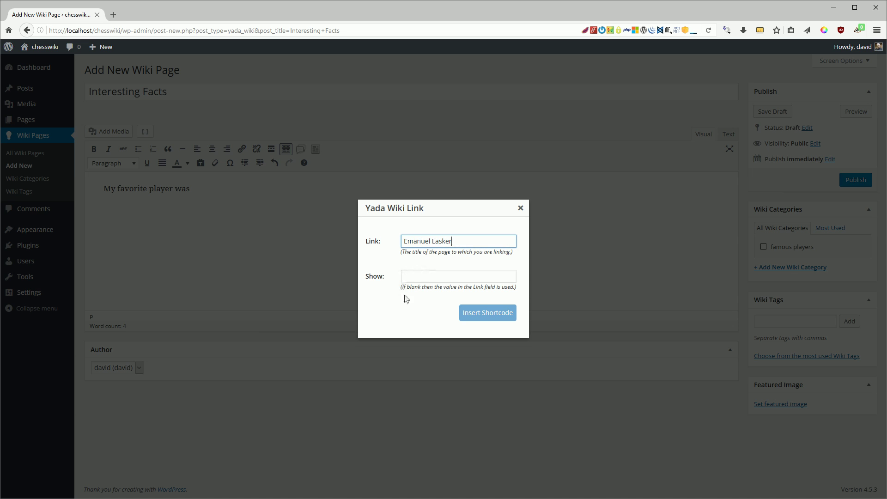
left_click(478, 314)
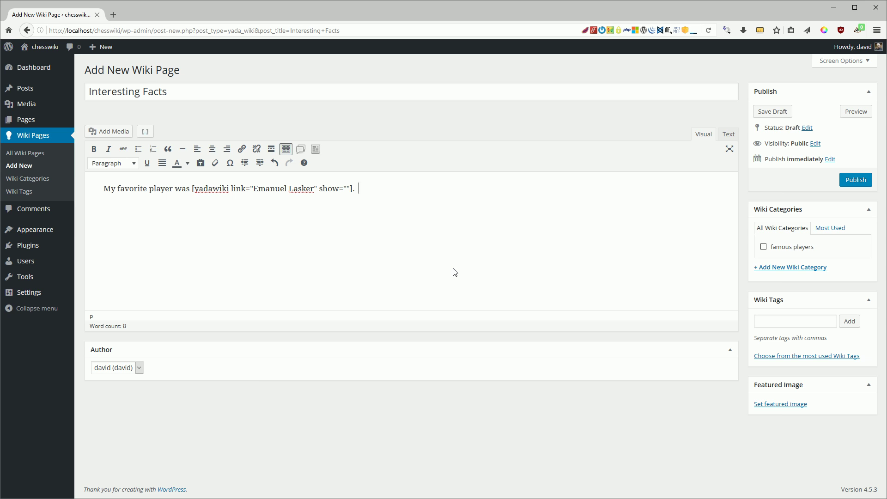
type("He was a mathematician.")
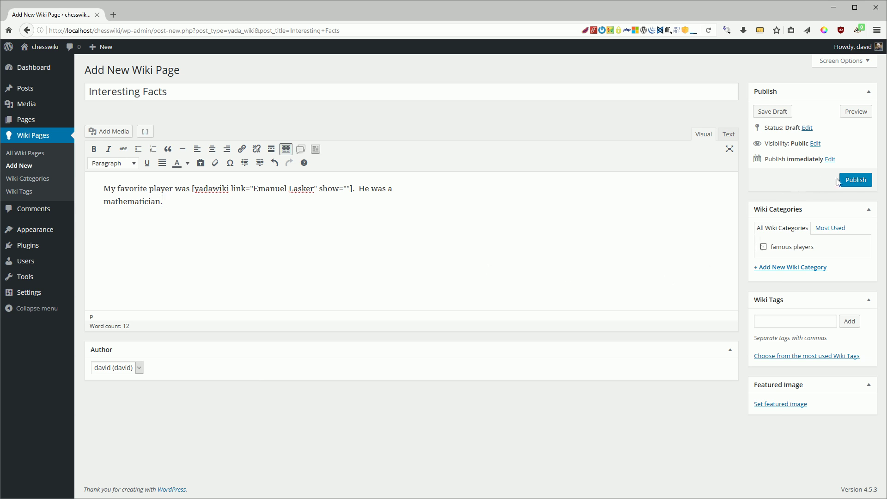
- Publish the Interesting Facts page and open the Welcome to the Chess Wiki page on the site
left_click(855, 179)
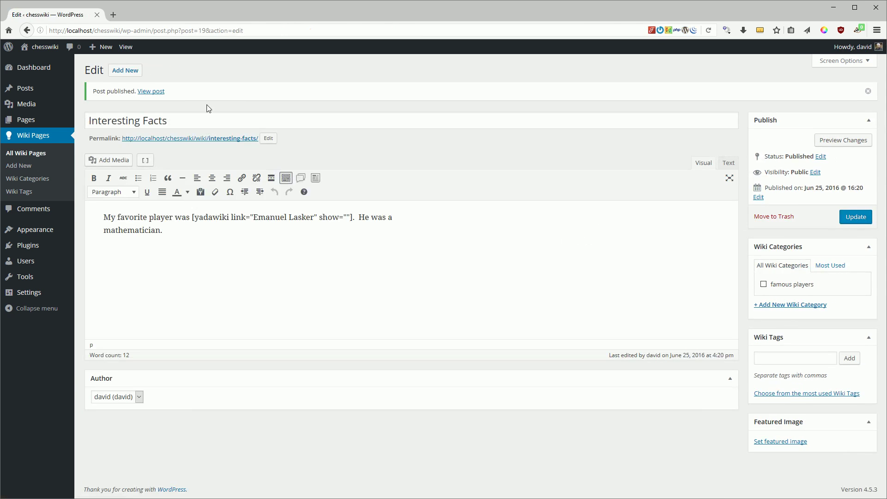
left_click(45, 52)
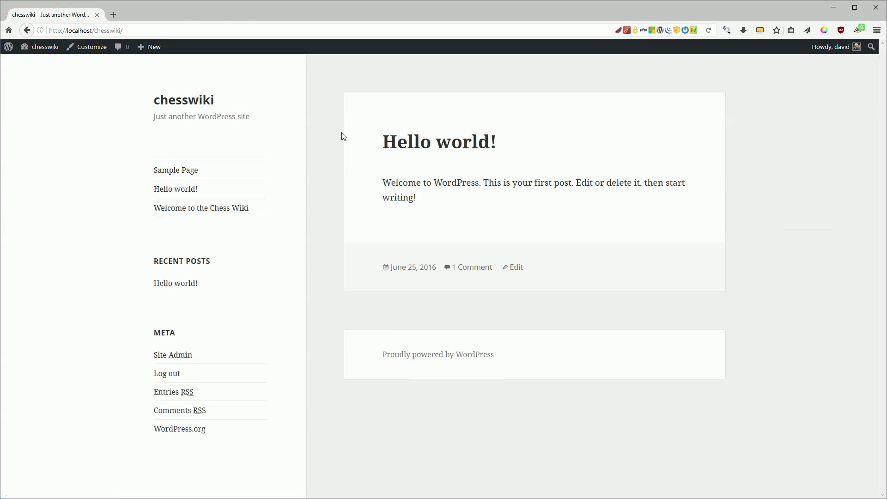
left_click(233, 208)
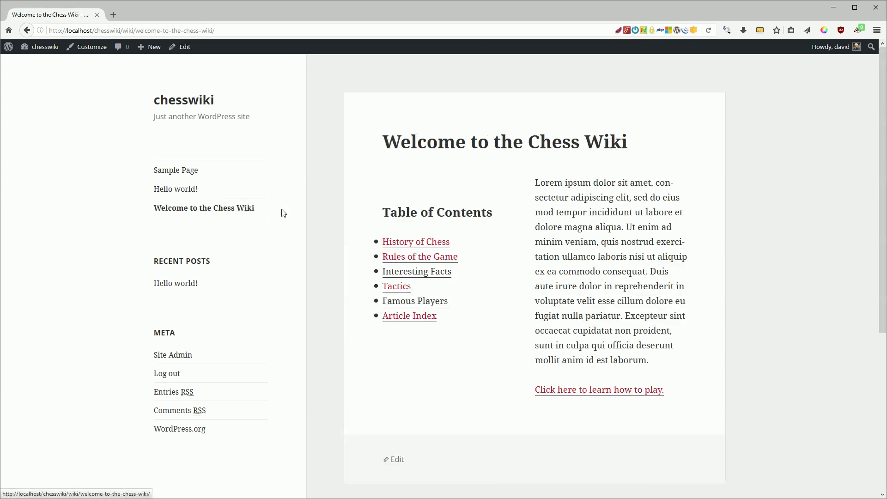
- Create the Article Index page from its table of contents link with an Output Index listing in 4 columns, and publish it
left_click(405, 316)
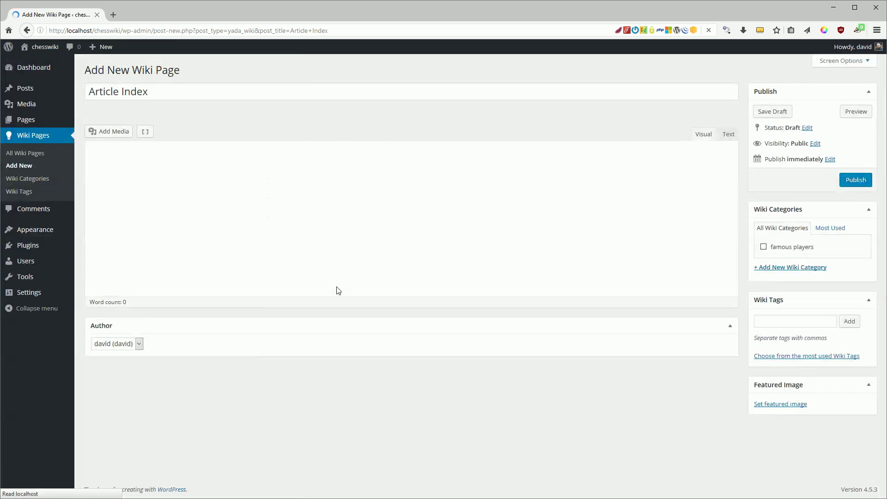
left_click(278, 210)
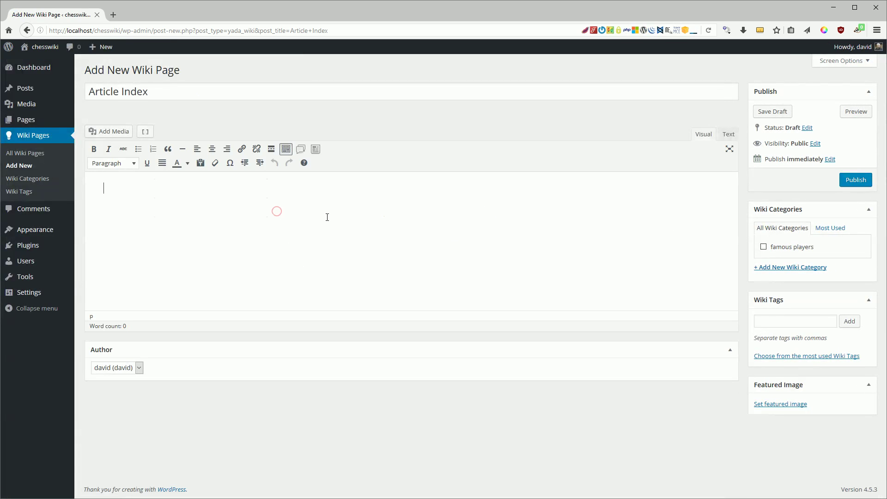
left_click(317, 150)
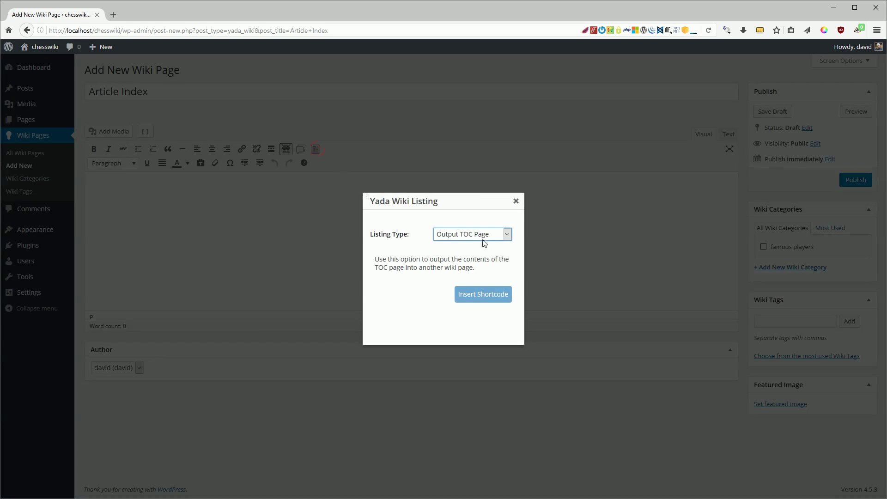
left_click(508, 236)
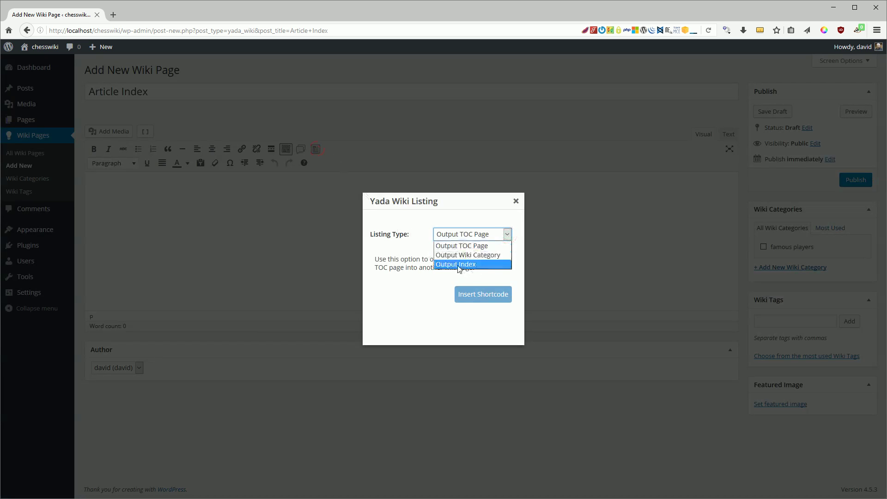
left_click(458, 266)
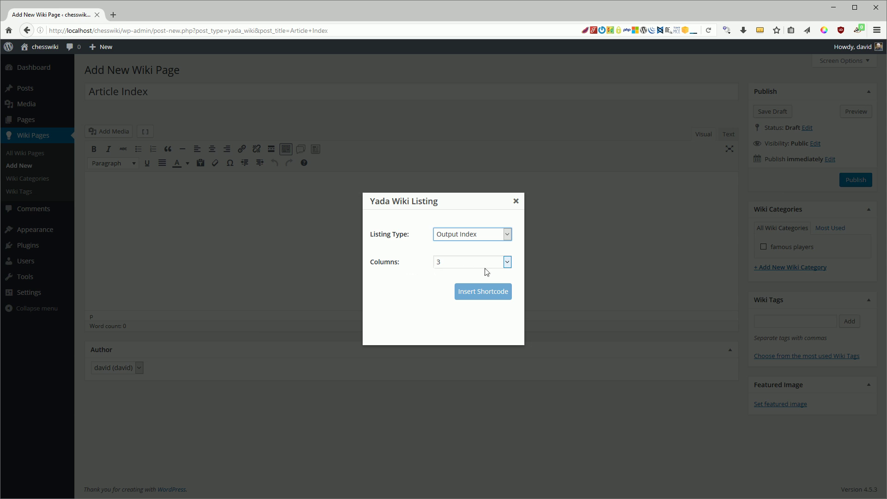
left_click(508, 262)
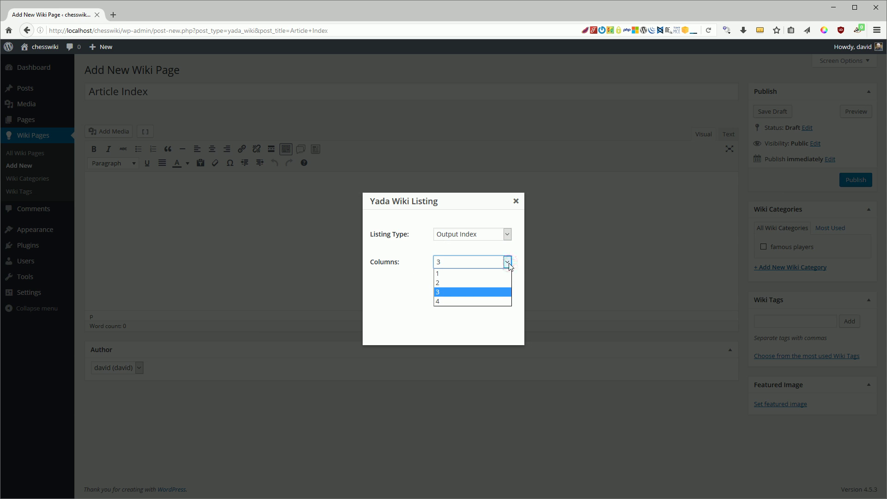
left_click(456, 301)
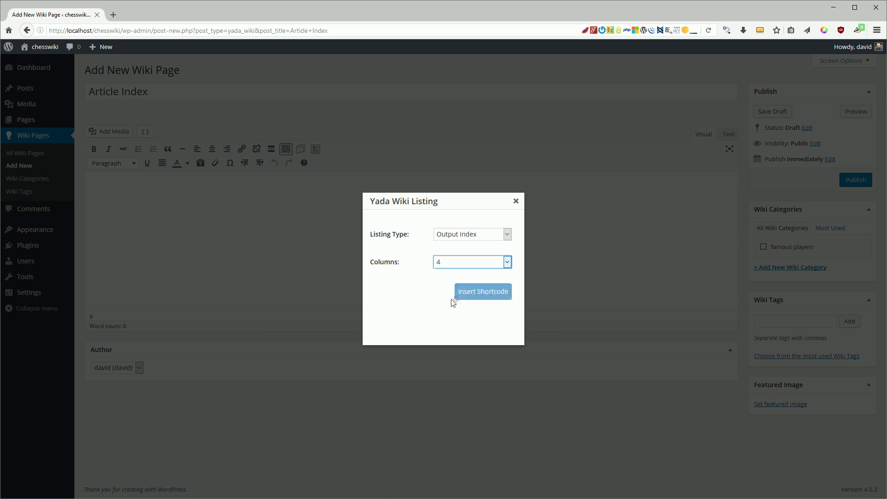
left_click(477, 297)
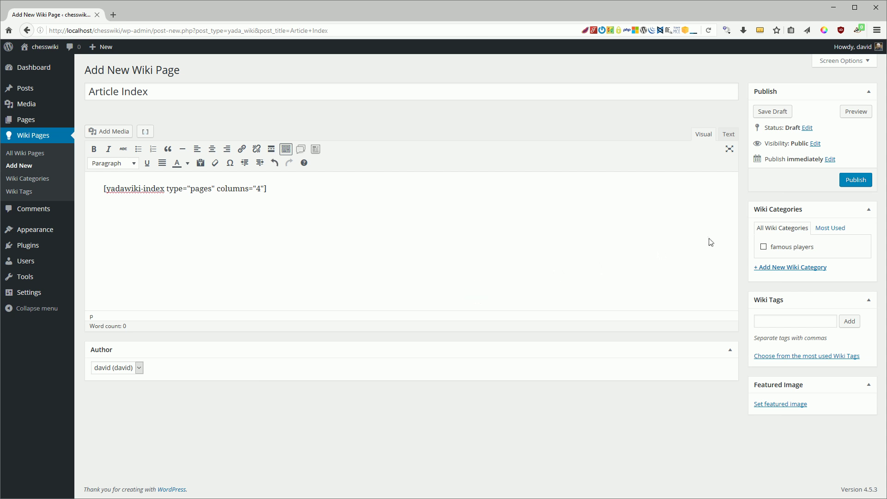
left_click(859, 181)
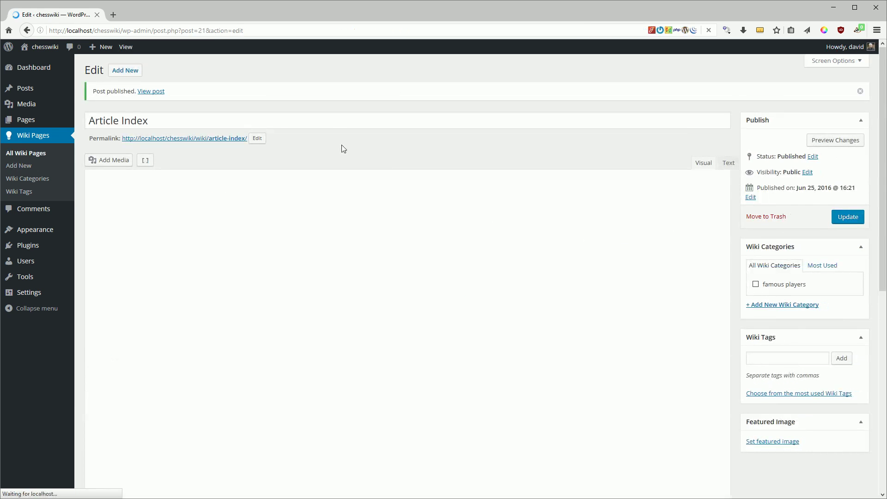
- Change the Article Index listing to 3 columns, update the page and view it on the site
left_click(157, 91)
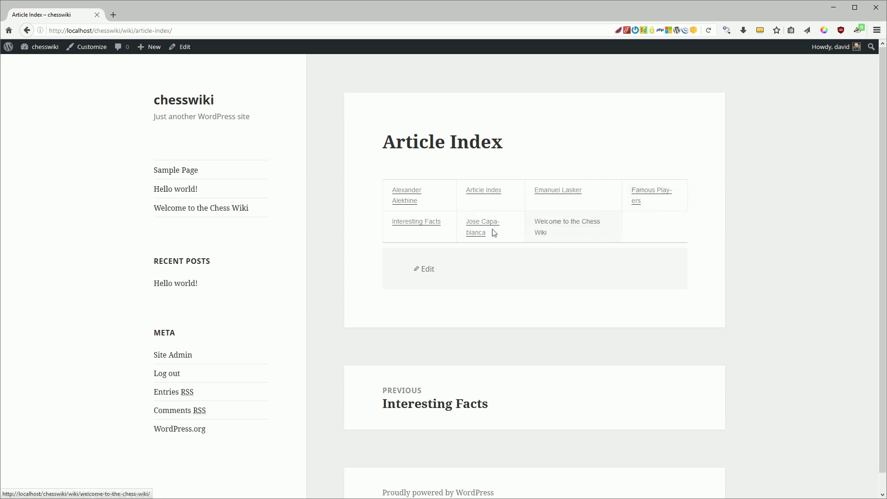
left_click(428, 270)
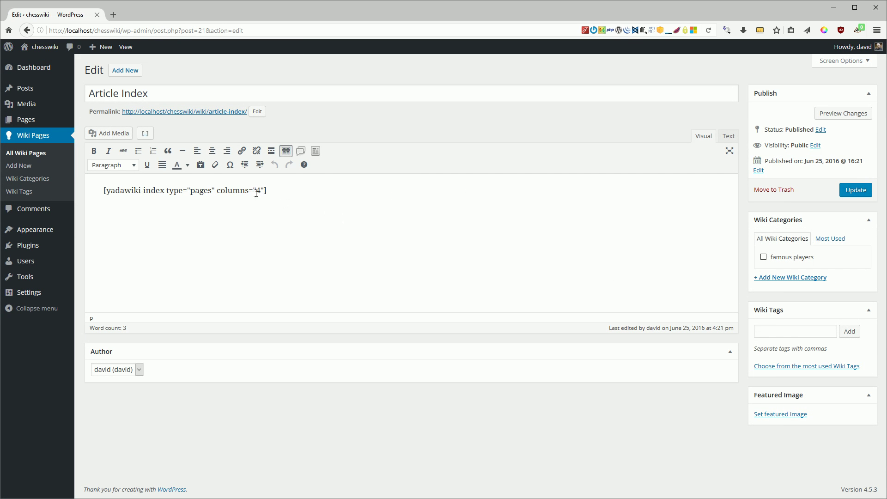
double_click(256, 193)
key("BackSpace")
type("3")
left_click(850, 192)
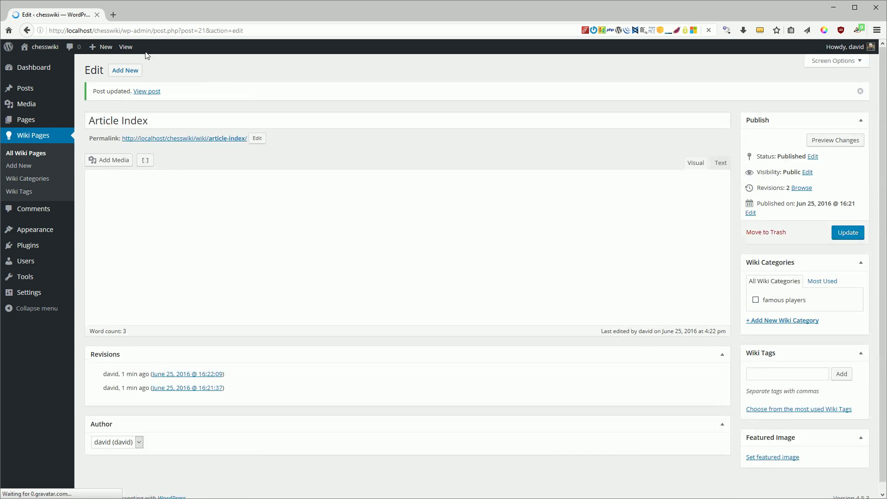
left_click(127, 48)
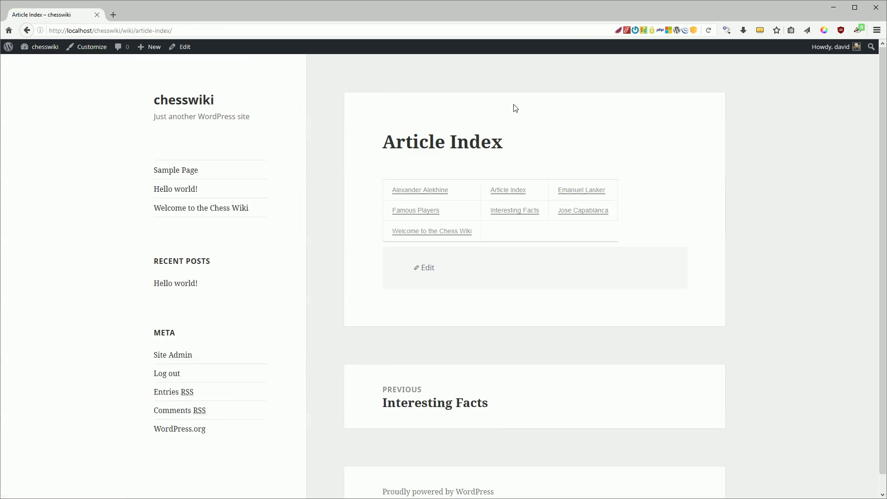
left_click(854, 8)
left_click(853, 9)
- Add the Yada Wiki TOC widget above Recent Posts in the Widget Area, save it, and check the sidebar on the site
mouse_move(36, 52)
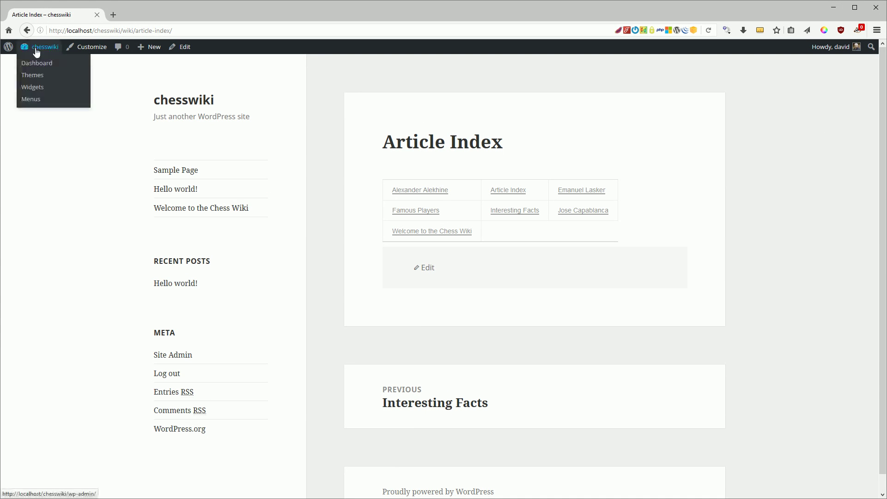
left_click(31, 89)
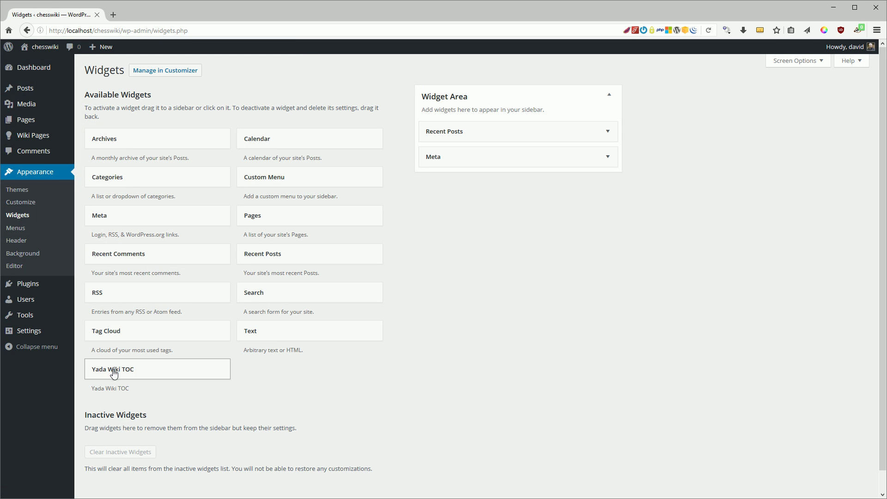
left_click_drag(114, 373, 450, 133)
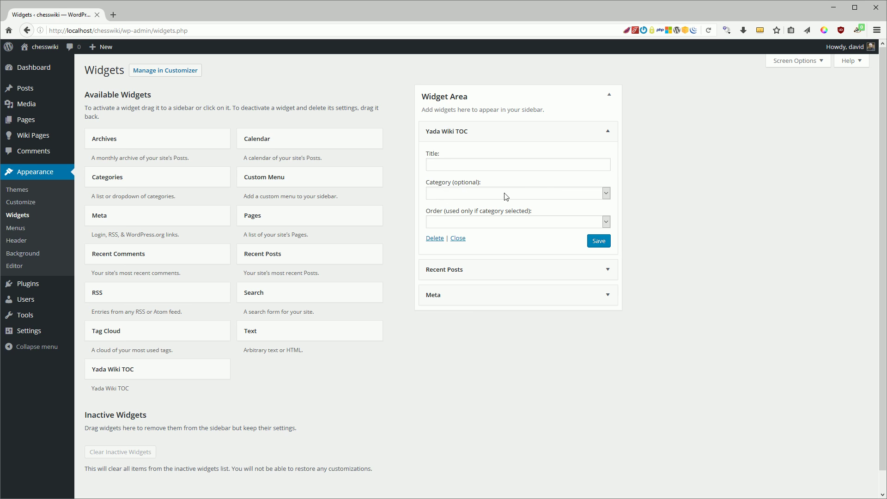
left_click(601, 244)
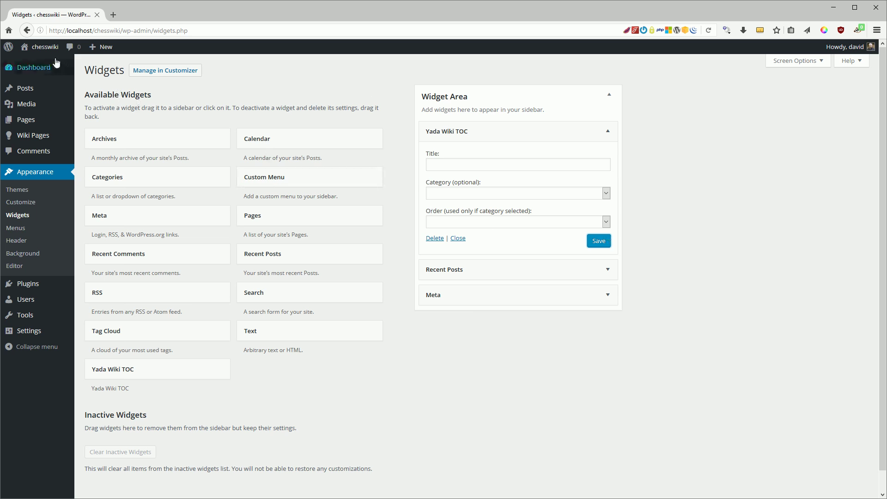
left_click(45, 47)
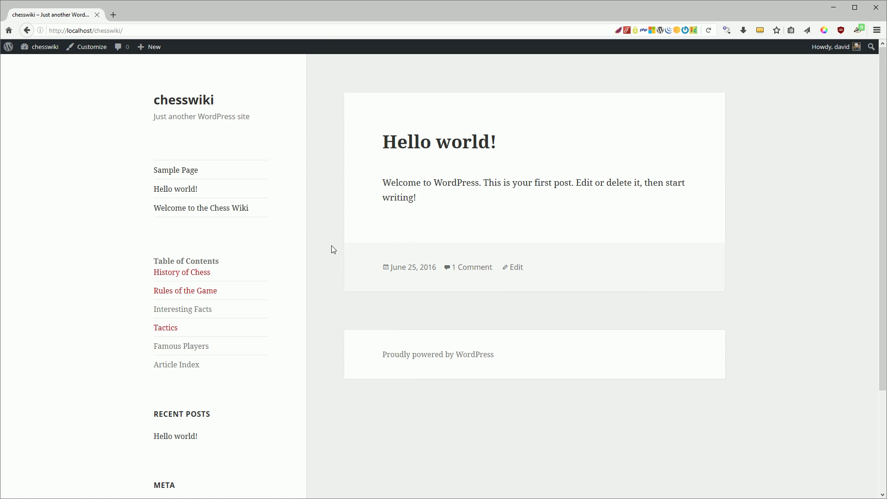
left_click(216, 208)
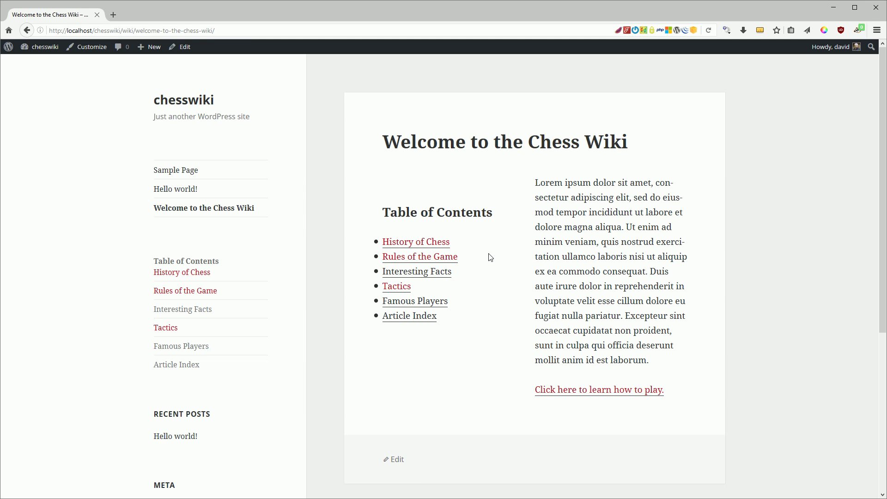
- Open the Yada Wiki settings from the dashboard and tick Enable Comment Options
left_click(42, 53)
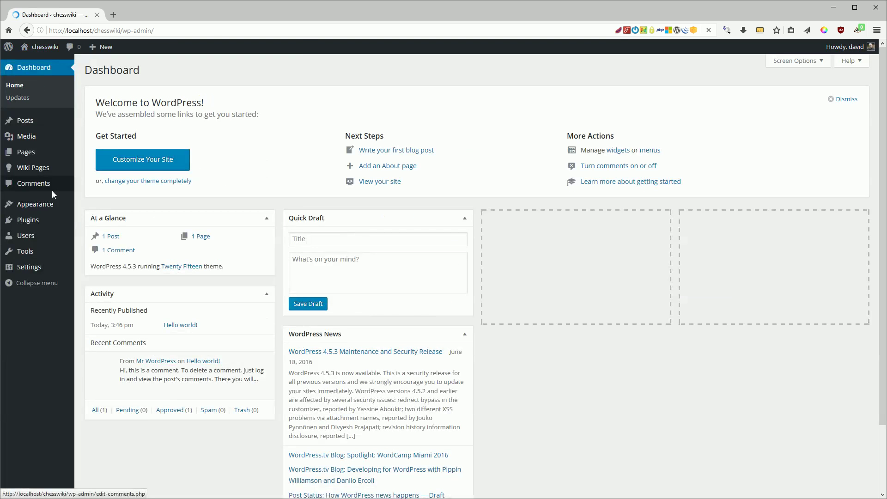
mouse_move(34, 268)
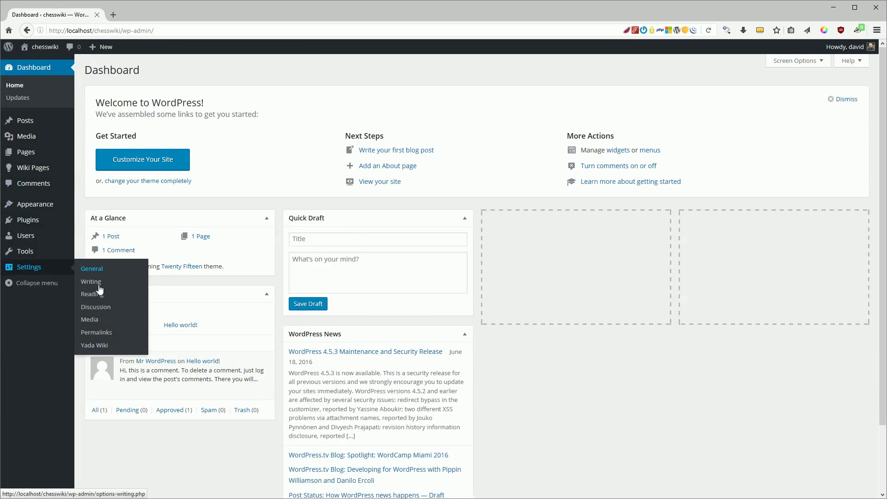
left_click(92, 345)
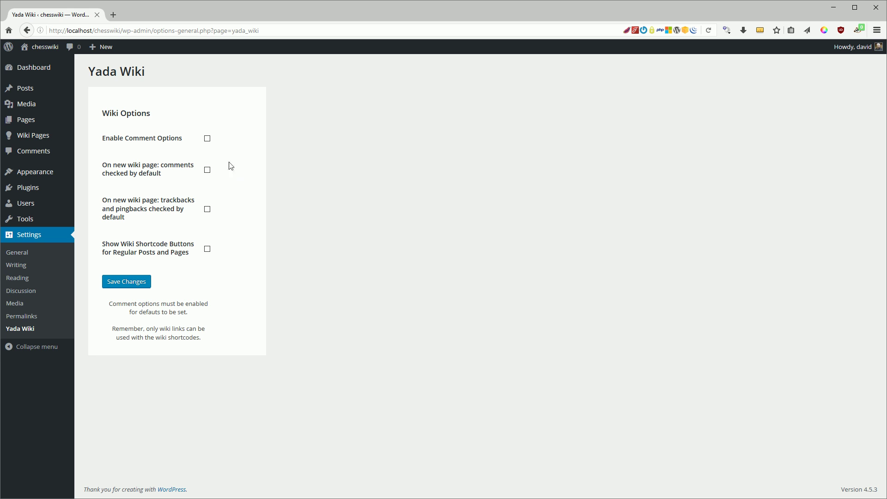
left_click(207, 139)
left_click(207, 139)
- Open wordpress.org in a new browser tab
left_click(178, 30)
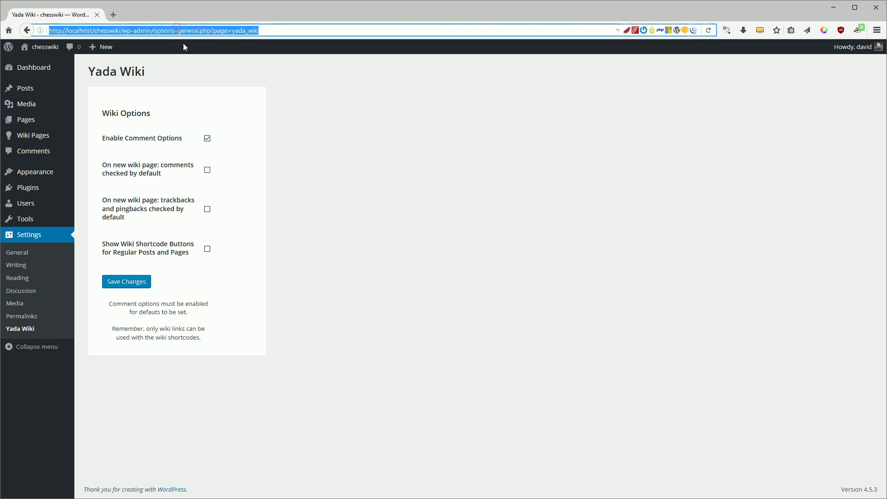
left_click(113, 15)
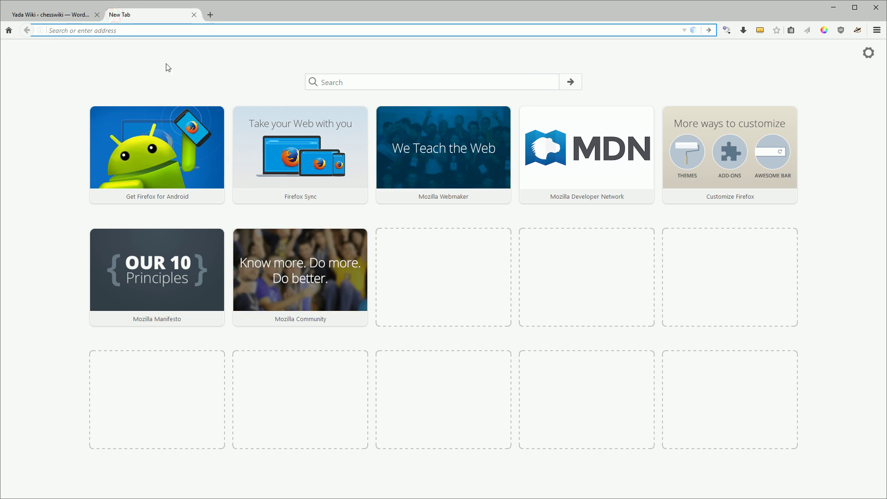
type("wordpress")
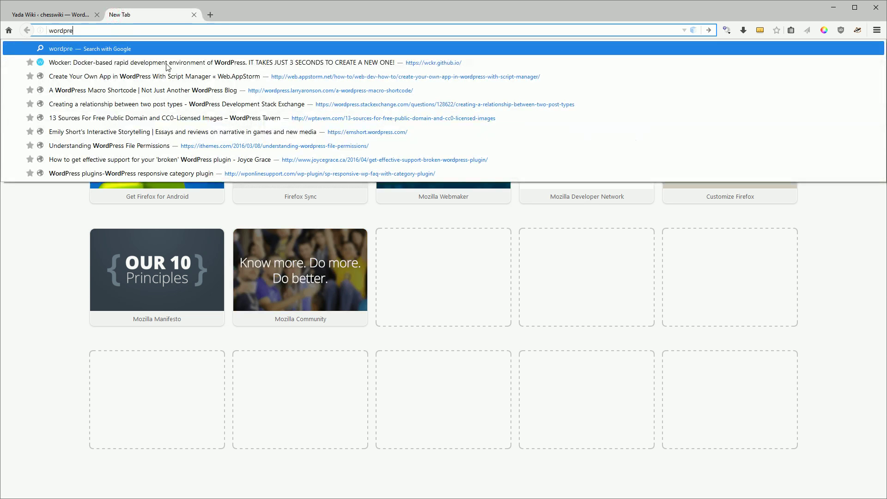
type(".org")
key("Return")
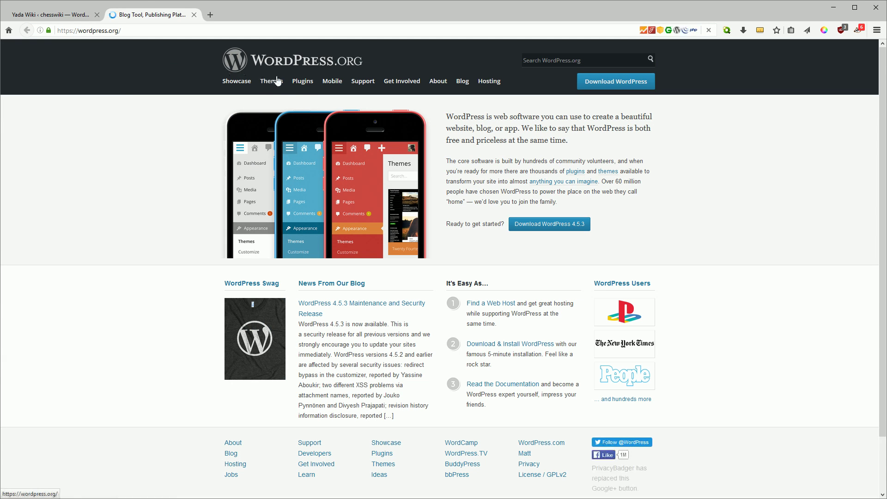
- Search the WordPress plugin directory for "wiki" and open the Yada Wiki plugin page
left_click(301, 83)
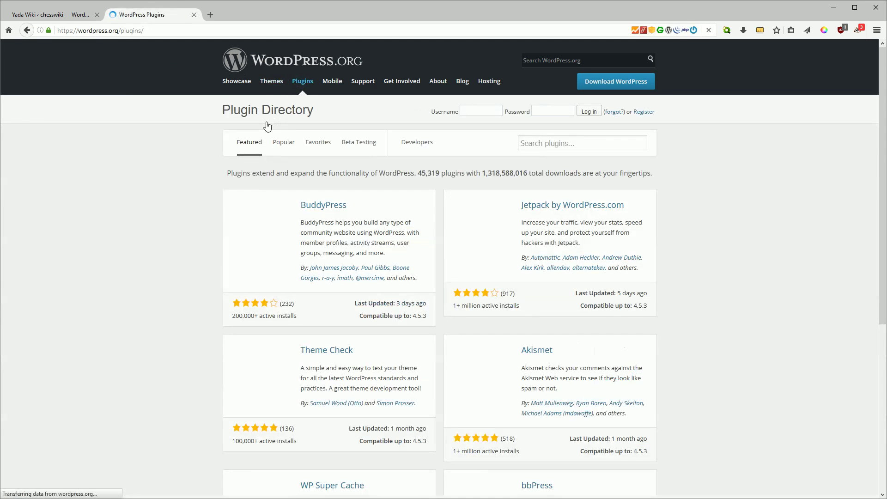
left_click(545, 141)
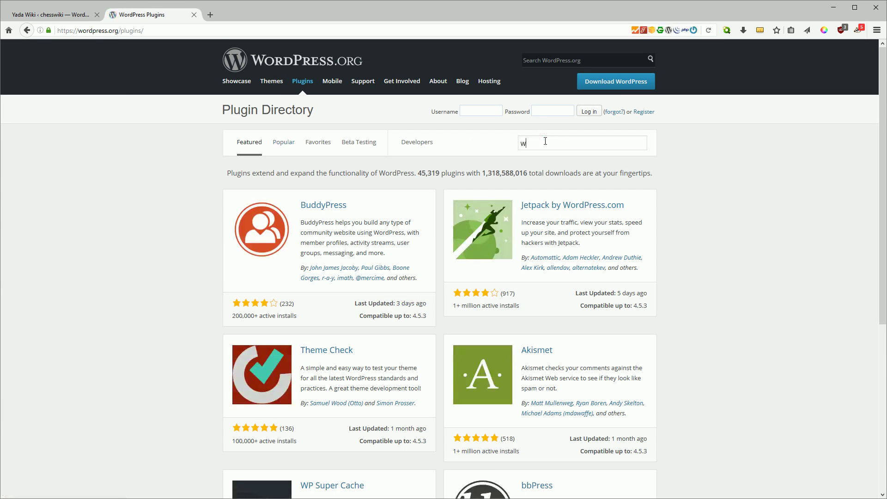
type("wiki")
key("Return")
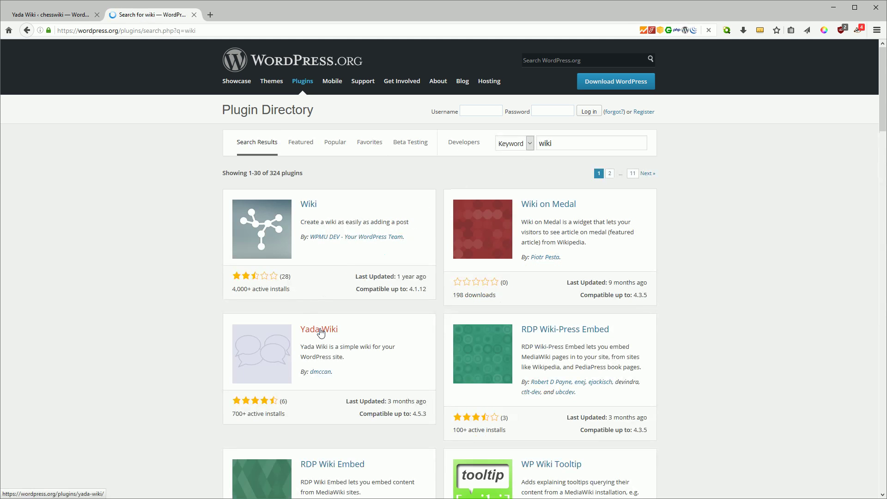
left_click(320, 330)
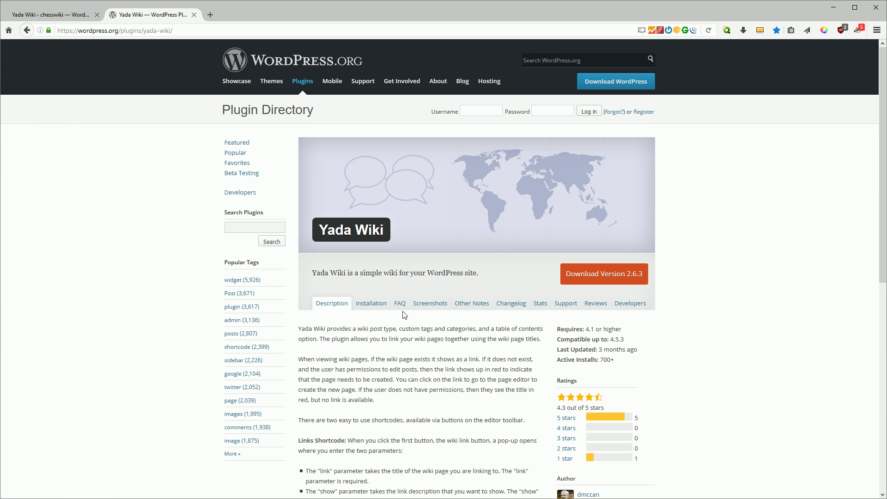
- Read through the Yada Wiki plugin's FAQ, including the entries on comment options, permalinks and wiki link colors
left_click(400, 306)
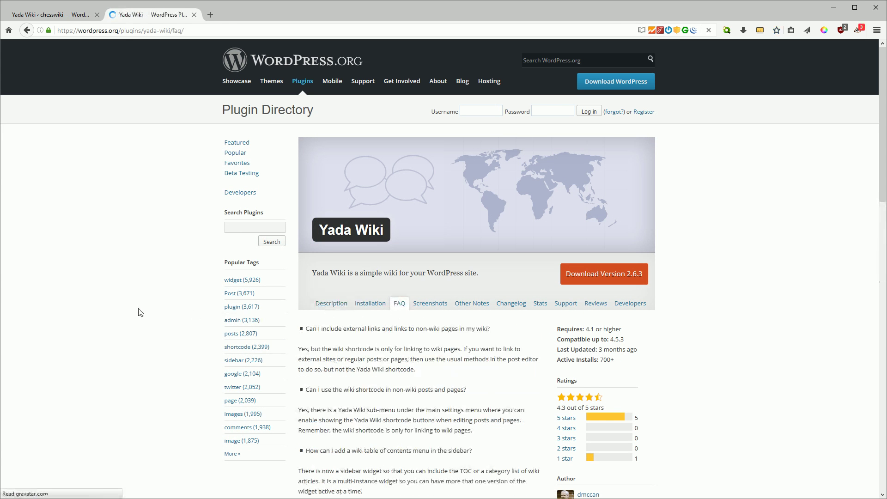
scroll(384, 344, "down", 6)
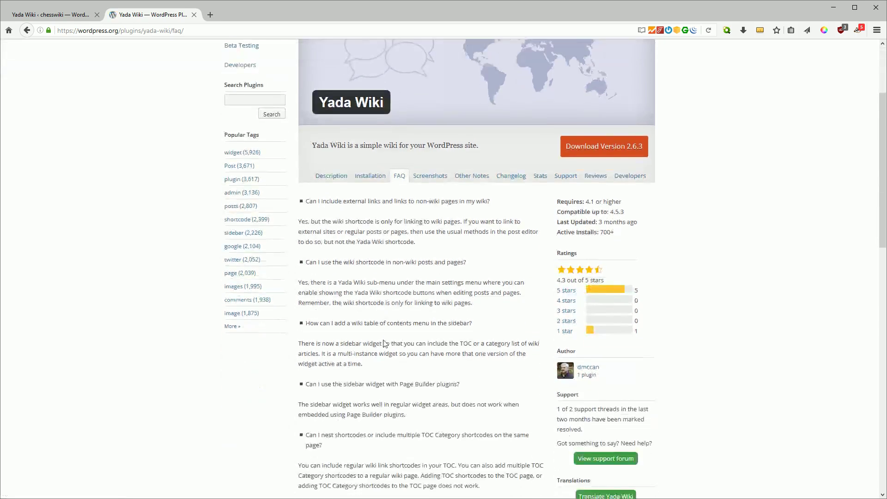
scroll(386, 341, "down", 5)
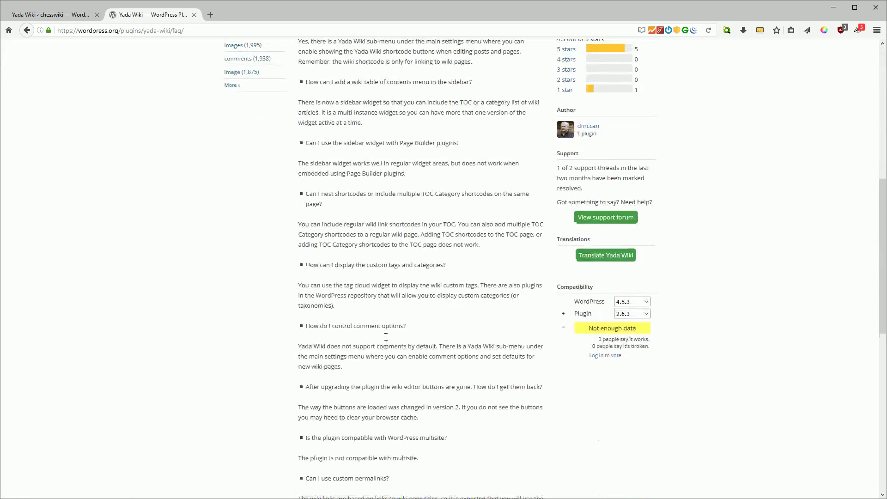
scroll(387, 341, "down", 4)
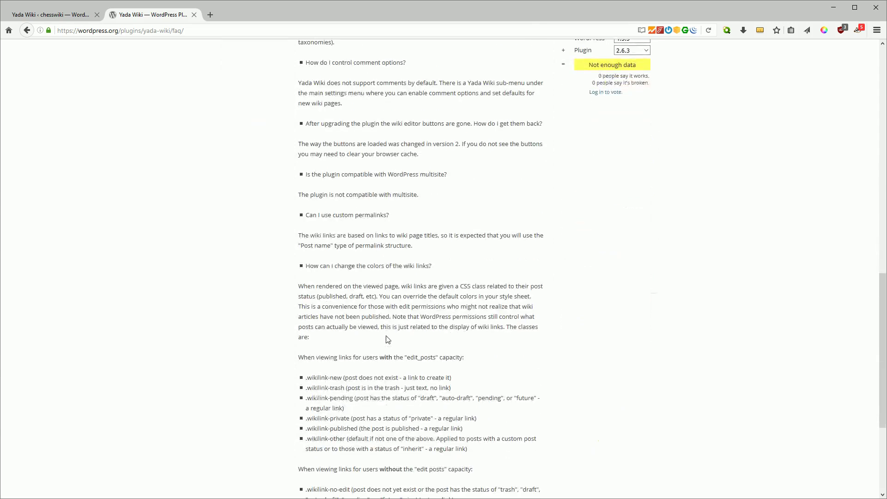
scroll(387, 338, "up", 9)
scroll(387, 336, "up", 5)
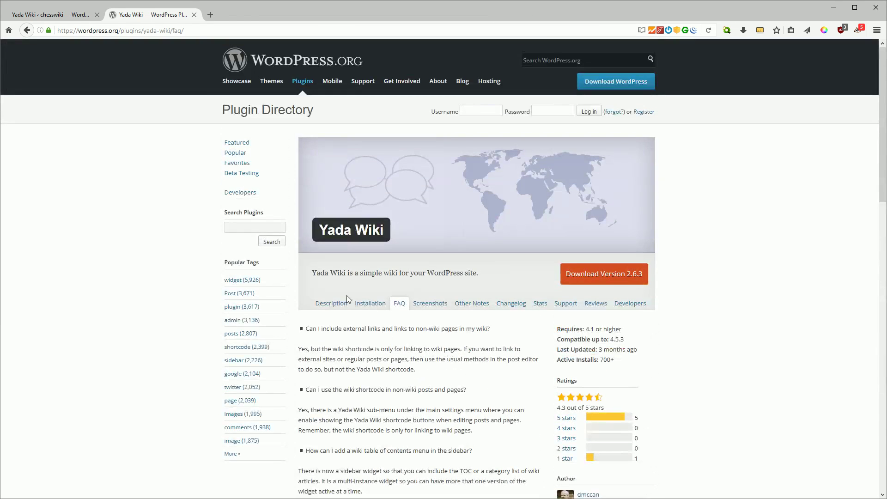
- Go to the plugin author's website for the Yada Wiki documentation
left_click(198, 30)
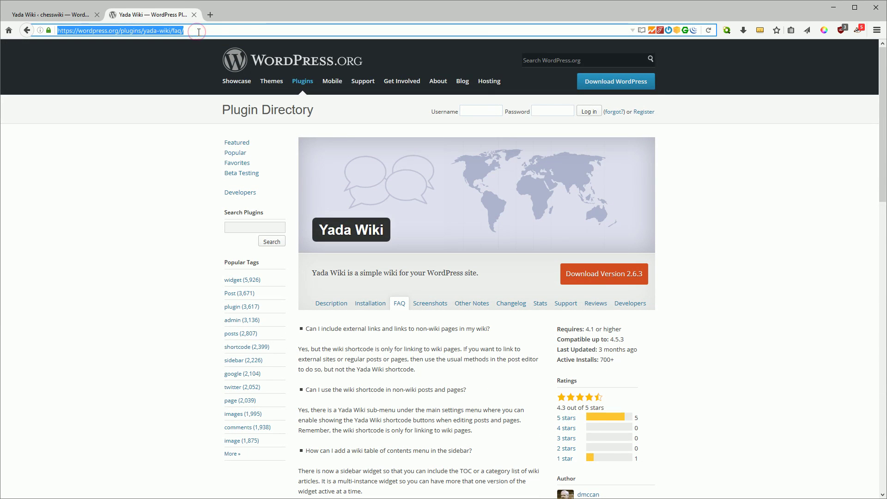
type("www.da")
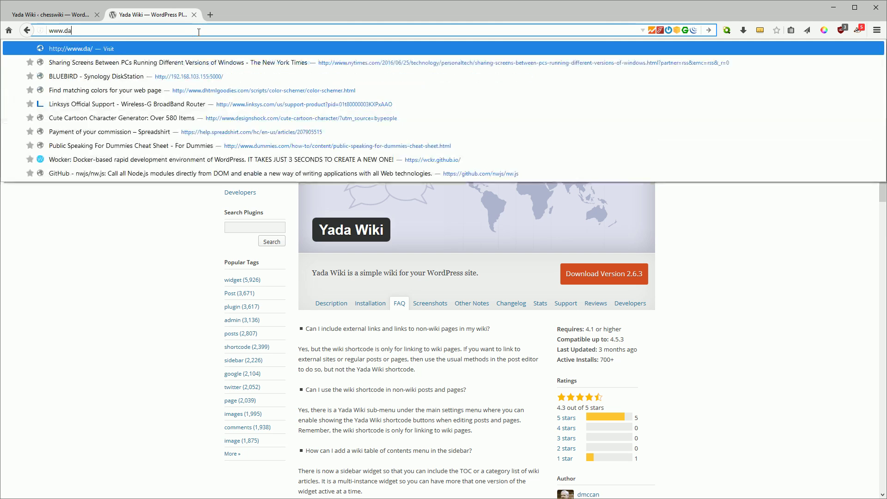
type("vidmccan.com")
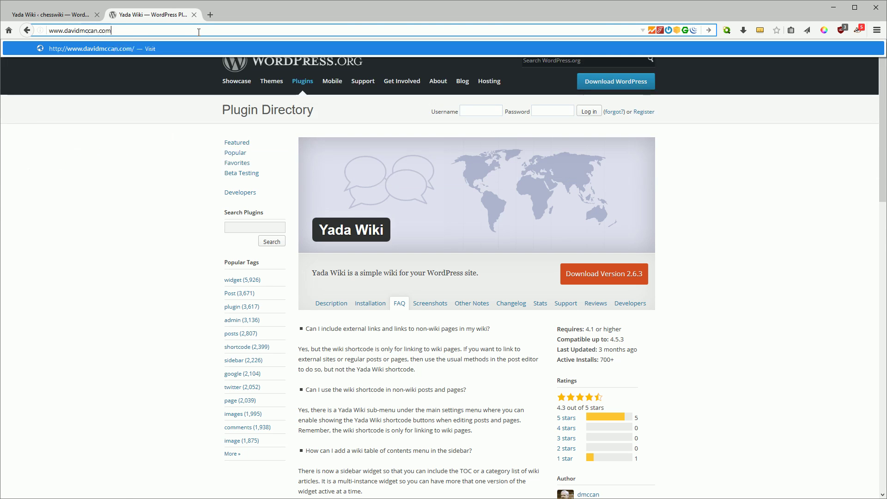
key("Return")
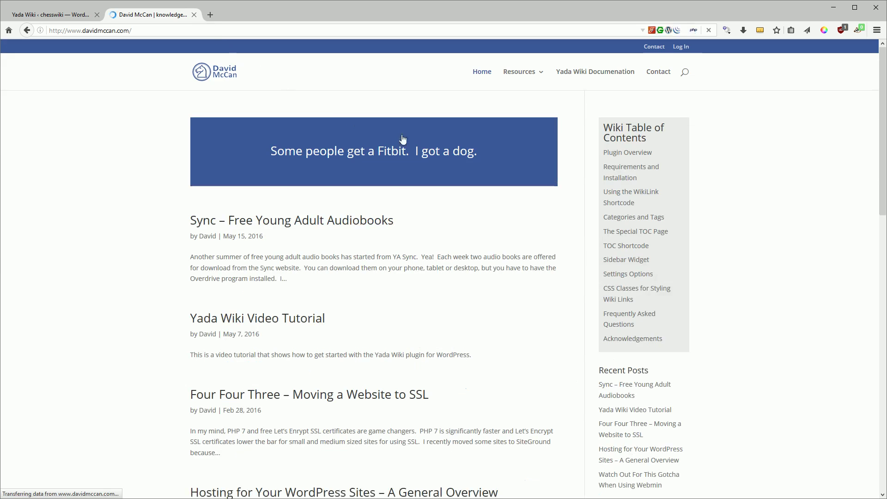